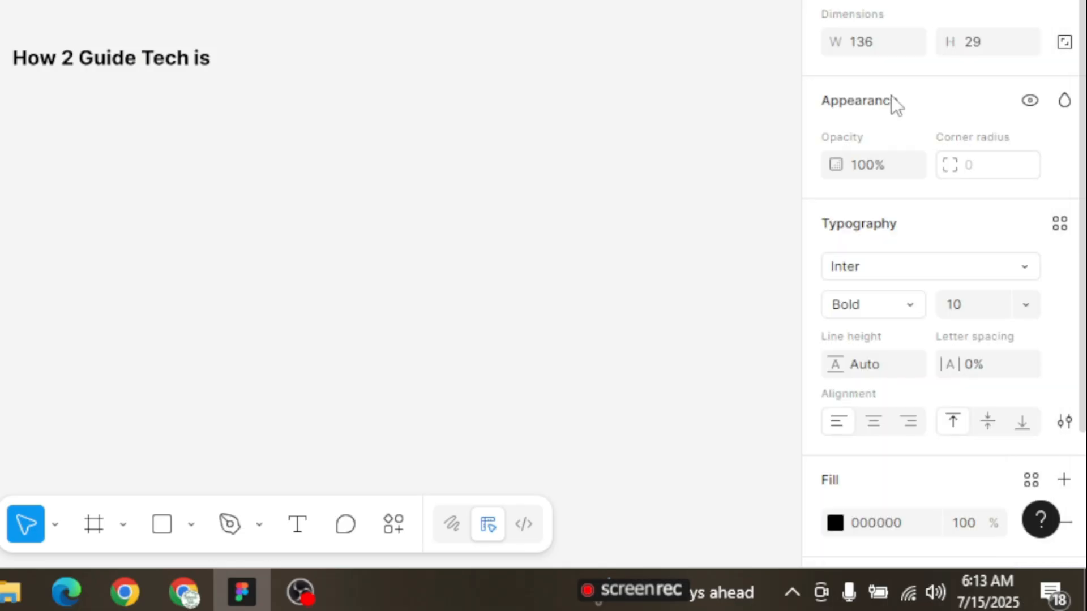
Step: Set the "How 2 Guide Tech is" text to font size 12 and shorten its text box to a height of 18
left_click(1016, 306)
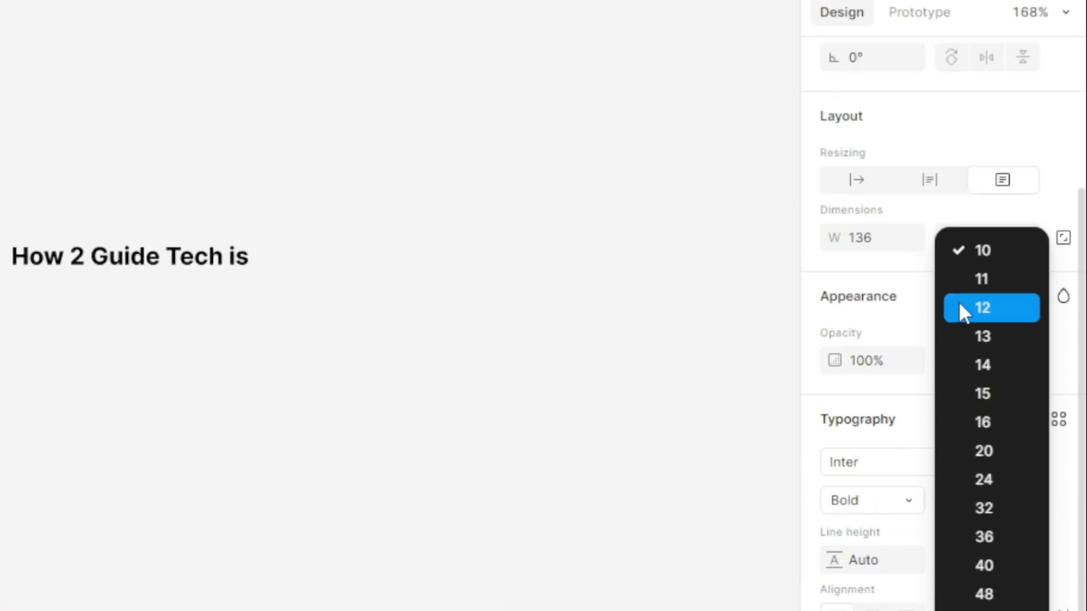
left_click(958, 302)
left_click(185, 259)
key("Escape")
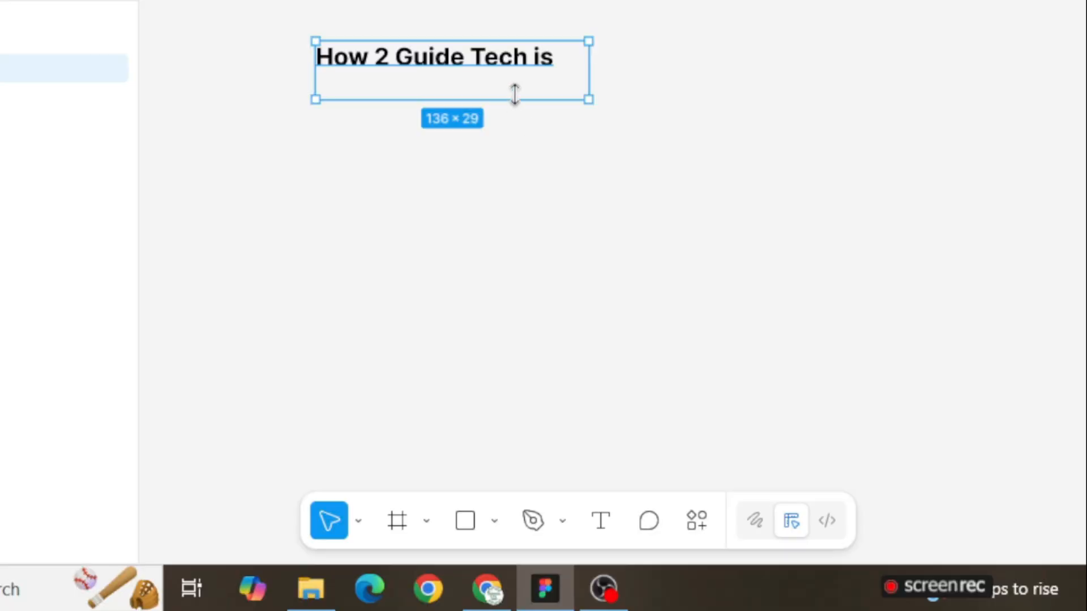
left_click_drag(514, 93, 515, 76)
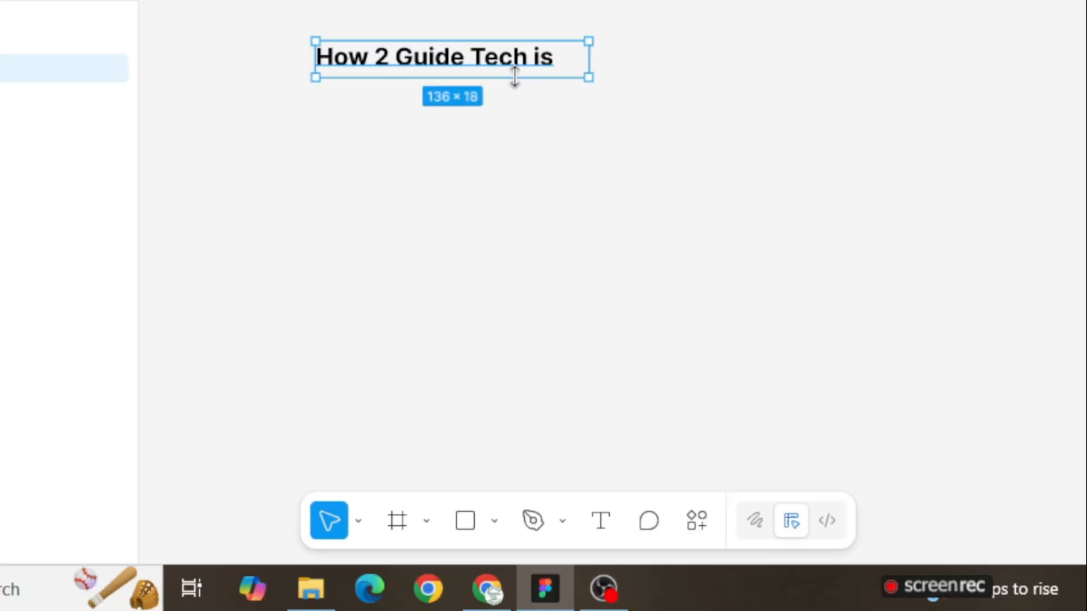
Step: Add the text "Beginner-Friendly" directly after "How 2 Guide Tech is", in a text box about 110 × 18
left_click_drag(589, 61, 728, 72)
key("Return")
left_click(804, 59)
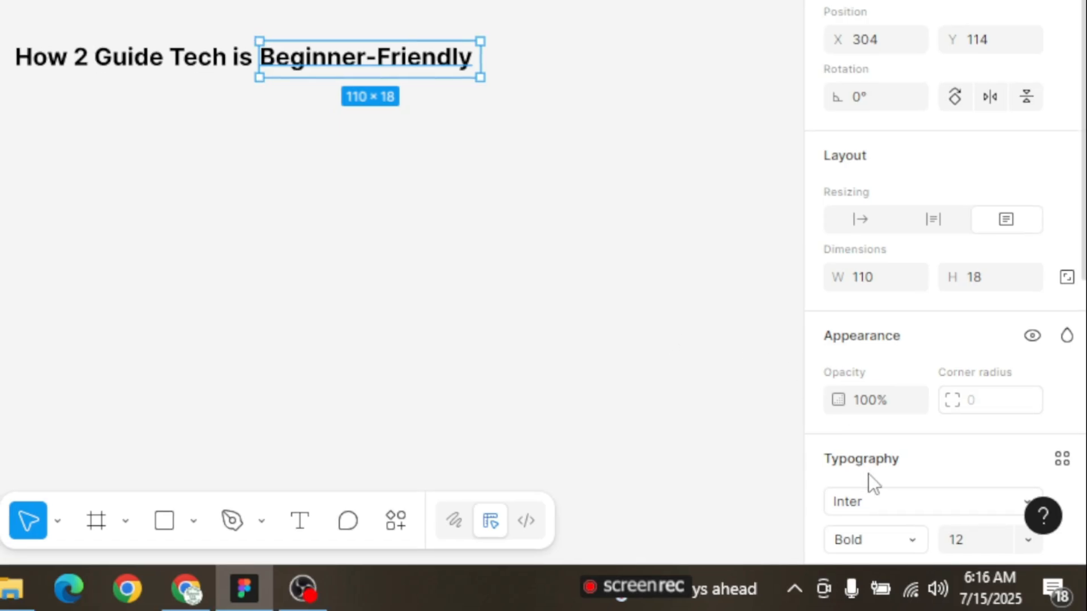
Step: Give the "Beginner-Friendly" text a linear gradient fill running from bright red to a lighter red
scroll(953, 447, "down", 2)
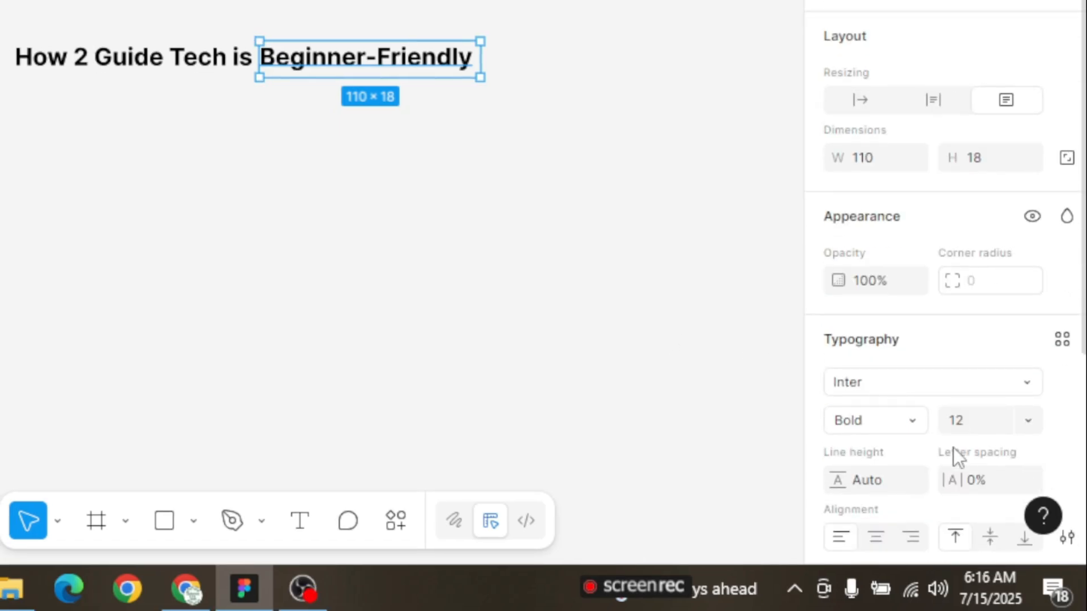
scroll(953, 447, "down", 2)
scroll(952, 446, "down", 3)
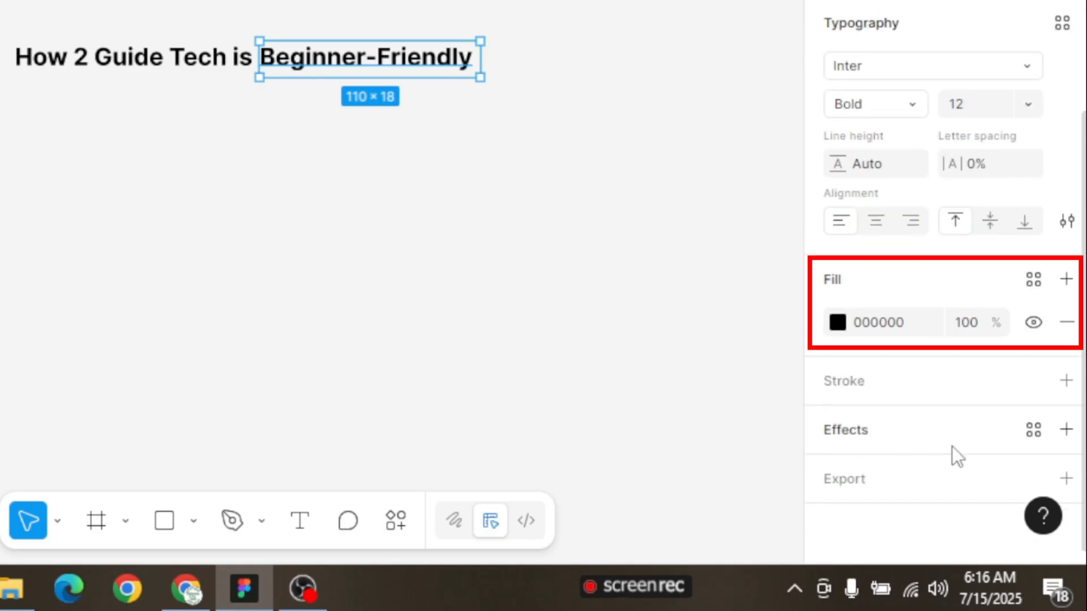
left_click(838, 322)
left_click(572, 20)
left_click(533, 398)
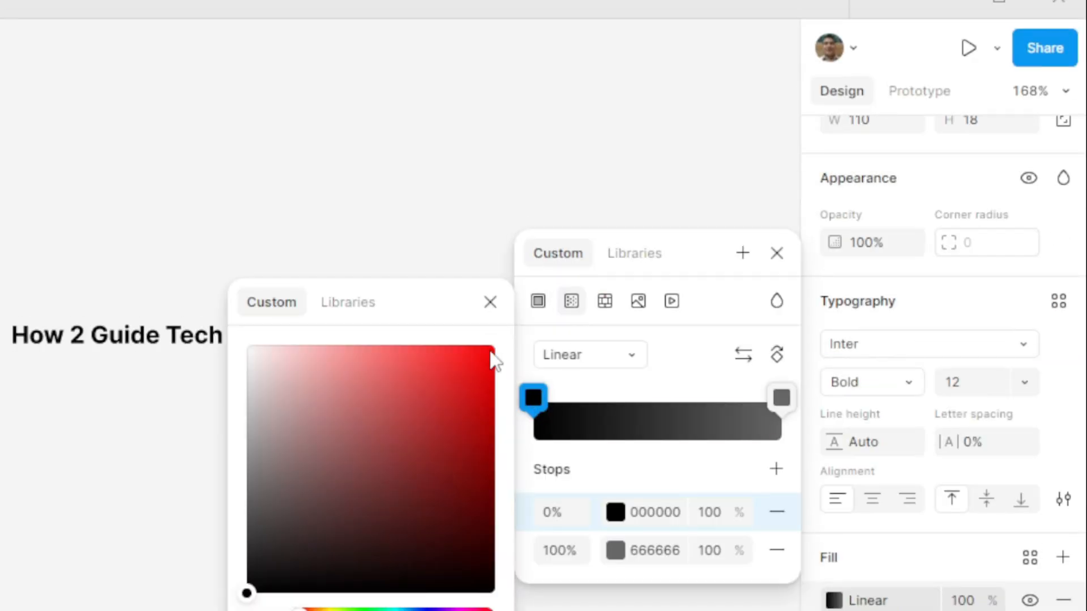
left_click(490, 347)
left_click(781, 398)
left_click_drag(371, 362, 369, 346)
left_click(490, 302)
left_click(777, 253)
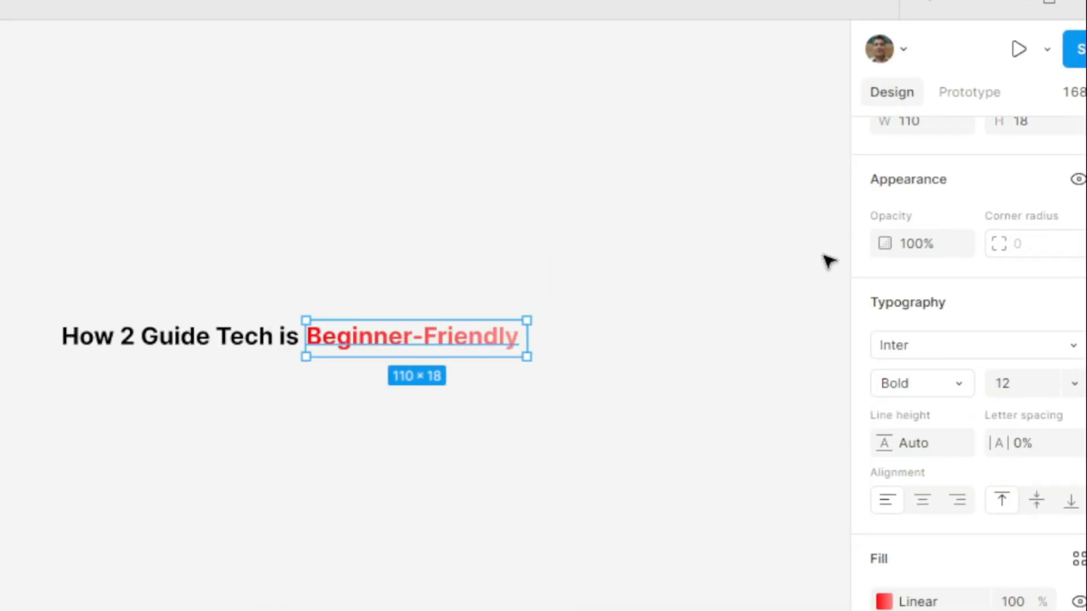
Step: Add the lines "Up to Date" and "Easy" below "Beginner-Friendly" in the same red text box
double_click(520, 336)
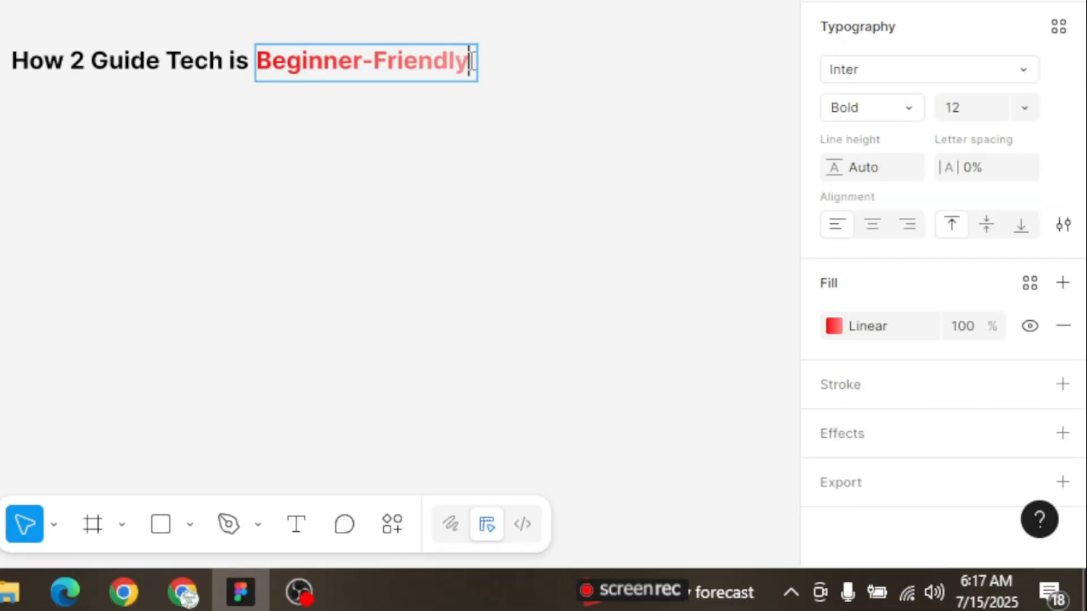
key("Return")
type("Up to date")
key("BackSpace")
key("BackSpace")
key("BackSpace")
key("BackSpace")
type("Date ")
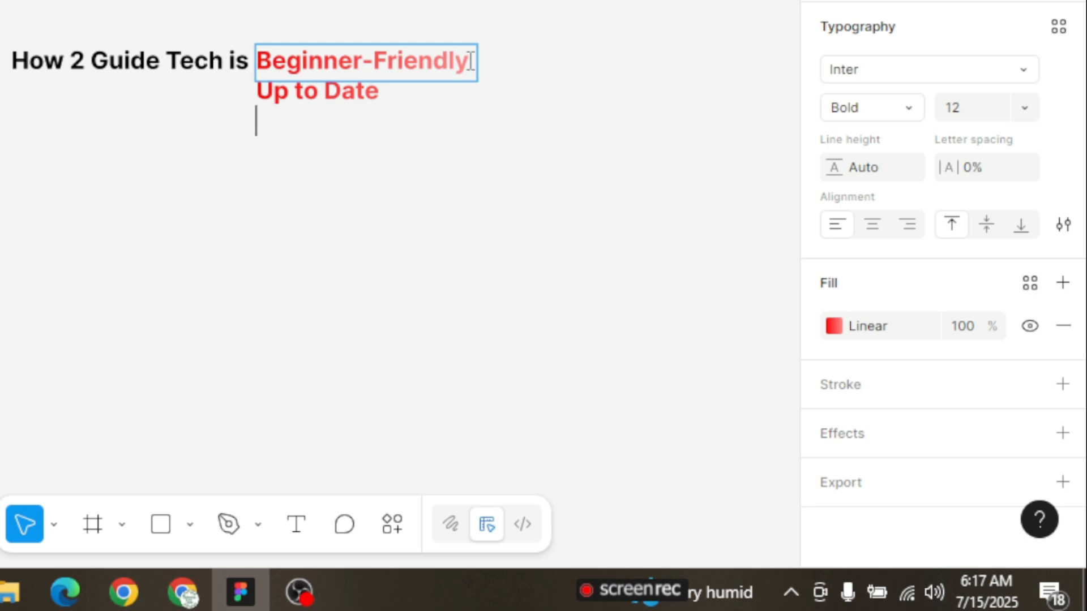
type("Easy")
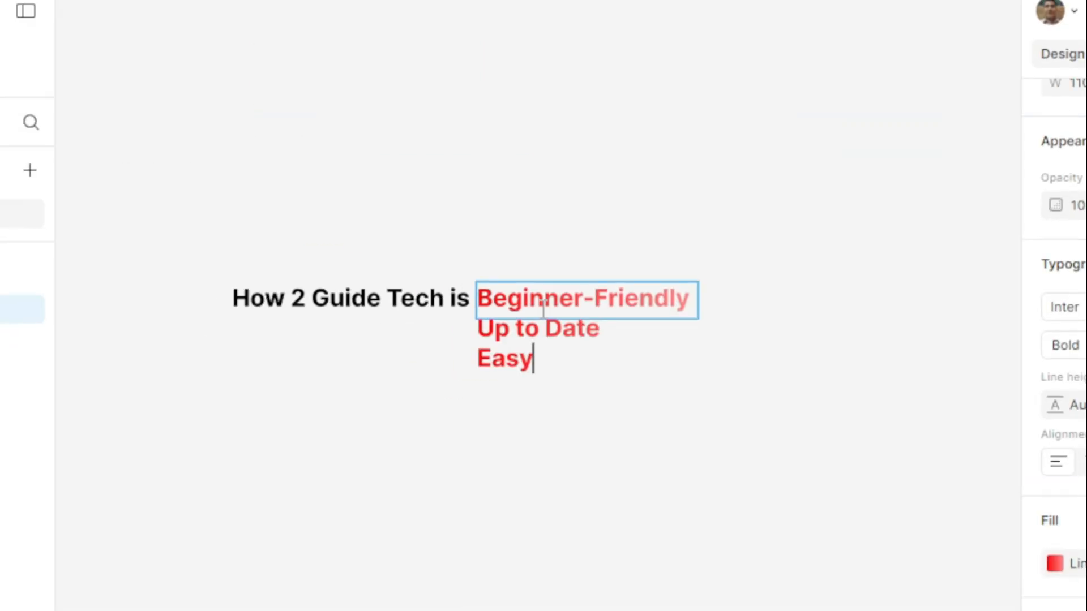
key("Escape")
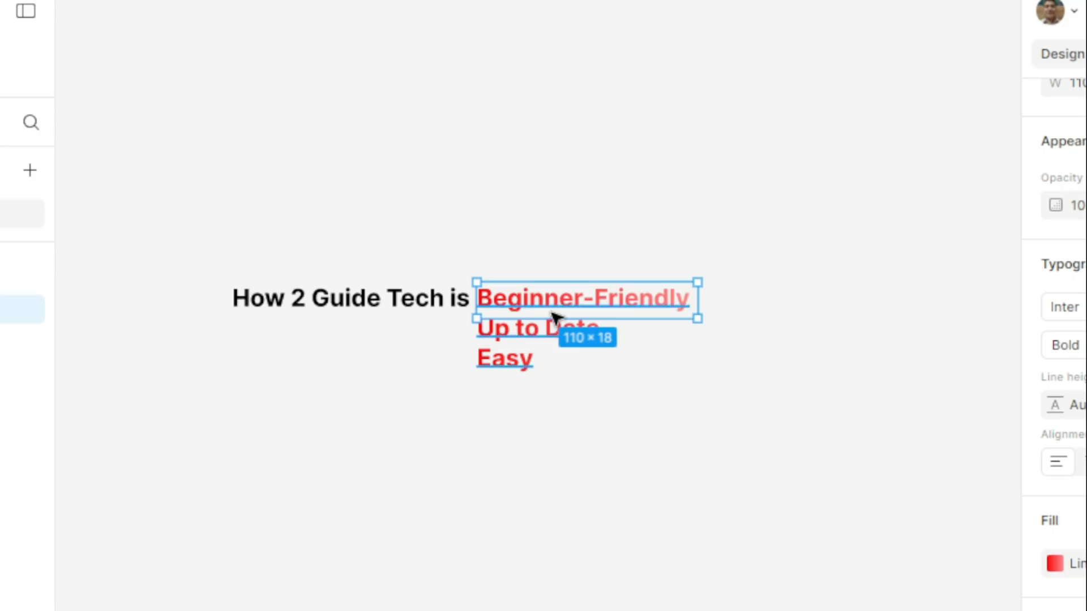
Step: Wrap the three-line red text in a frame and enable Clip content so only its first line shows
right_click(512, 309)
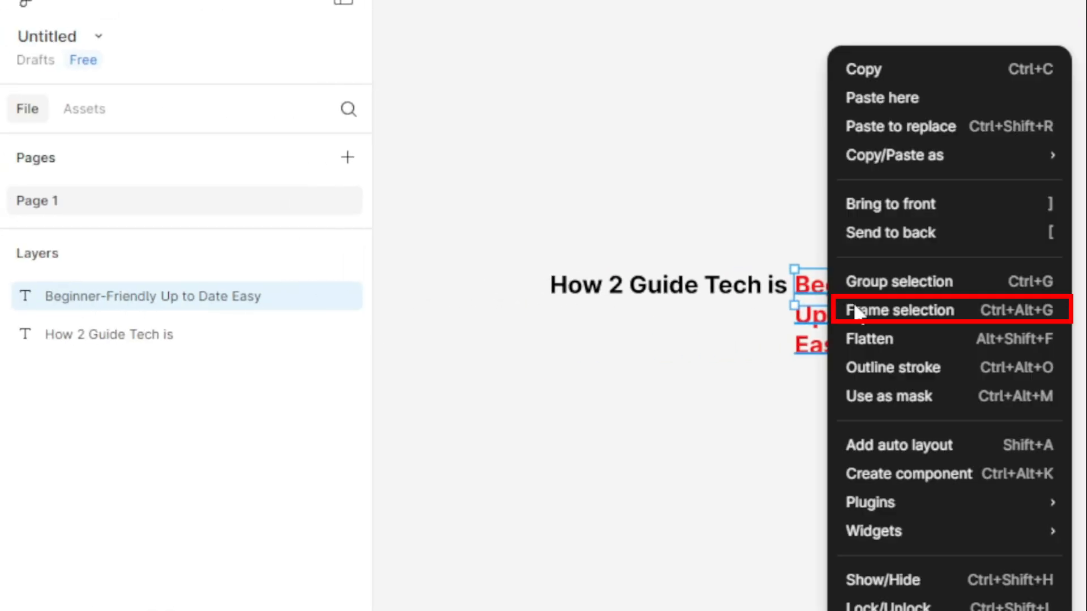
left_click(892, 312)
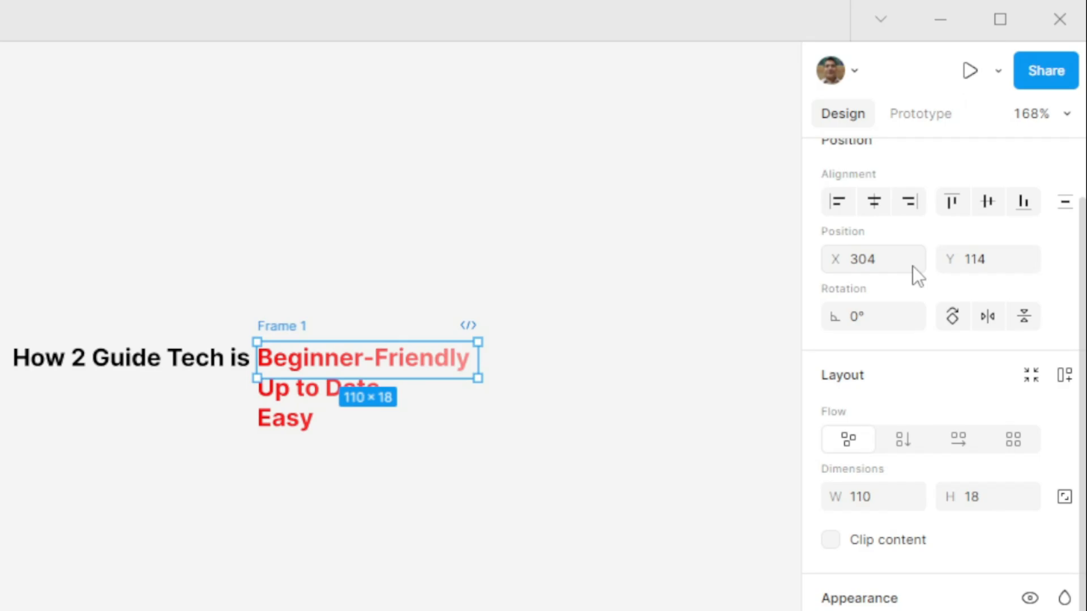
scroll(912, 266, "up", 2)
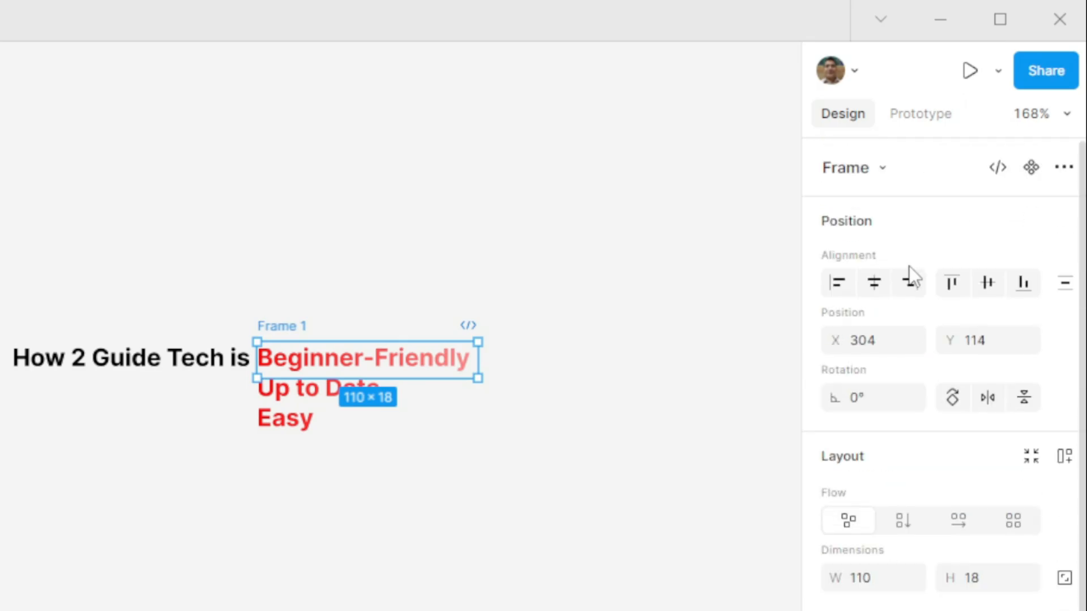
left_click(830, 324)
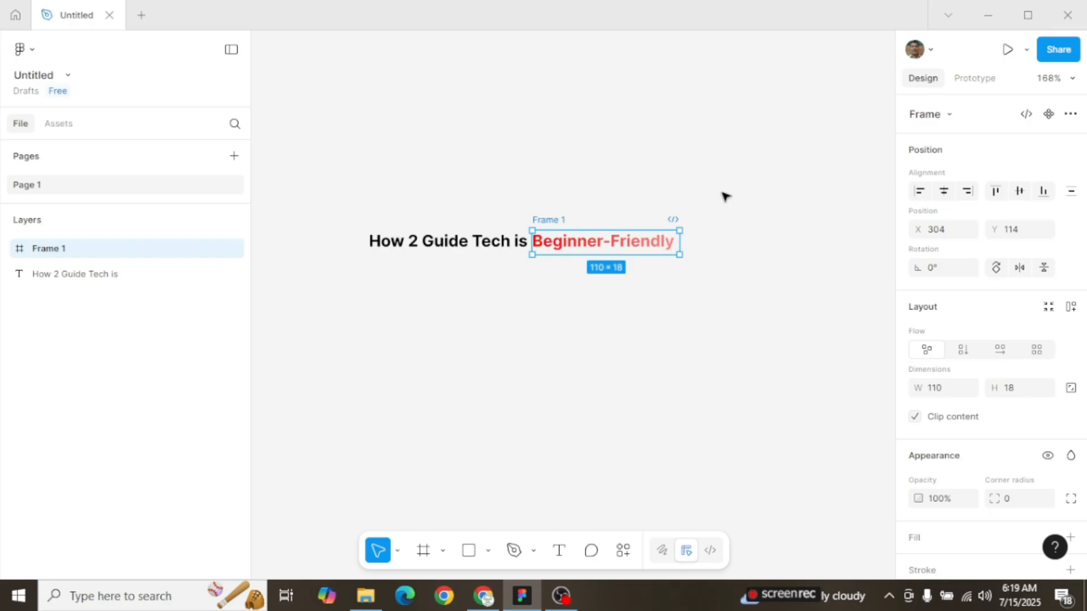
Step: Frame the "How 2 Guide Tech is" text together with the clipped red text frame
left_click_drag(723, 193, 368, 307)
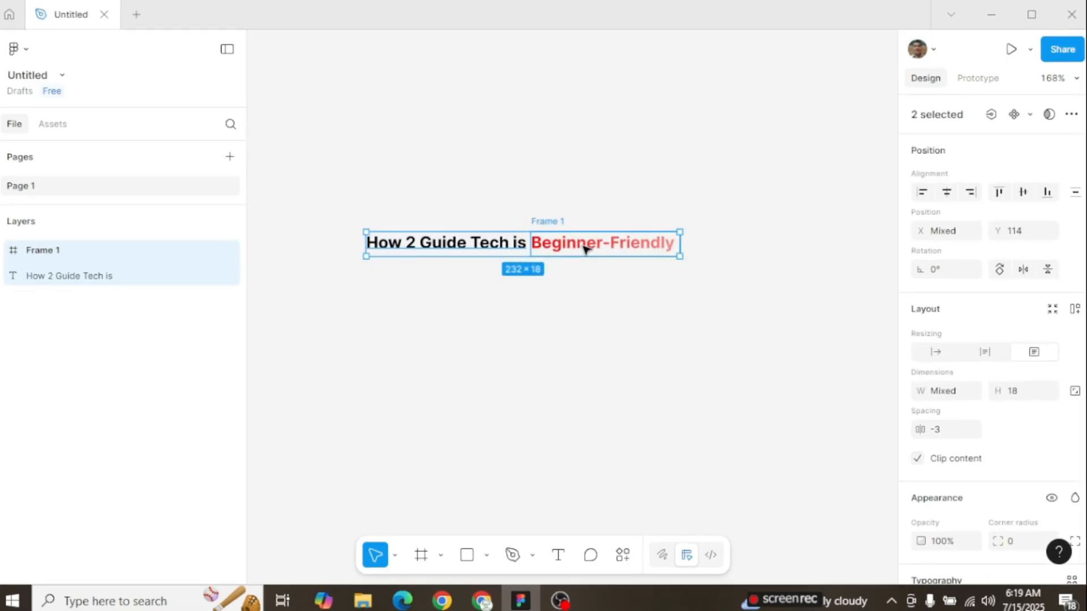
right_click(585, 249)
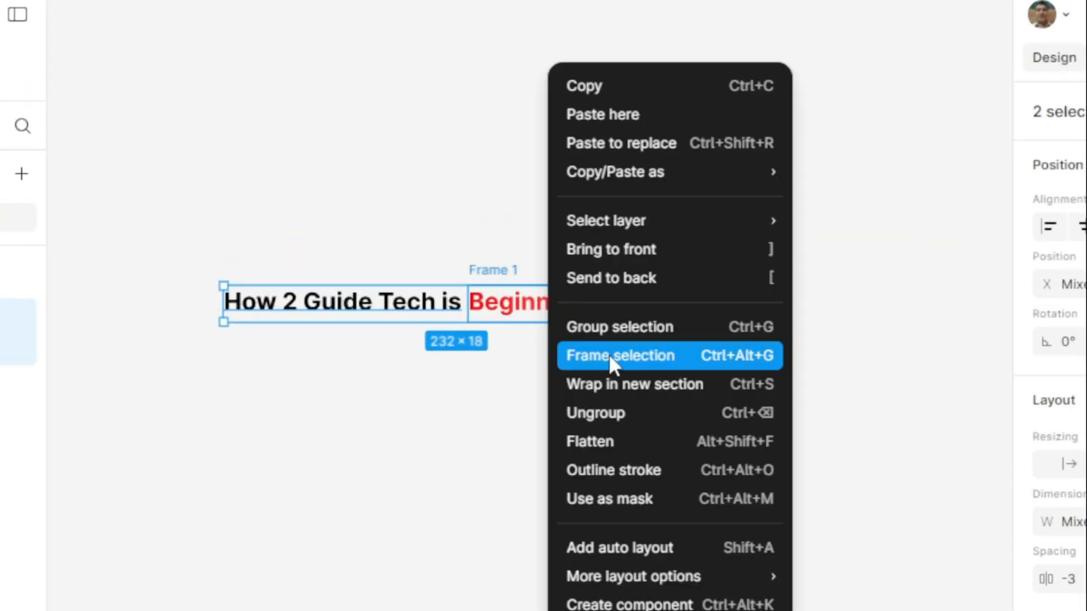
left_click(609, 352)
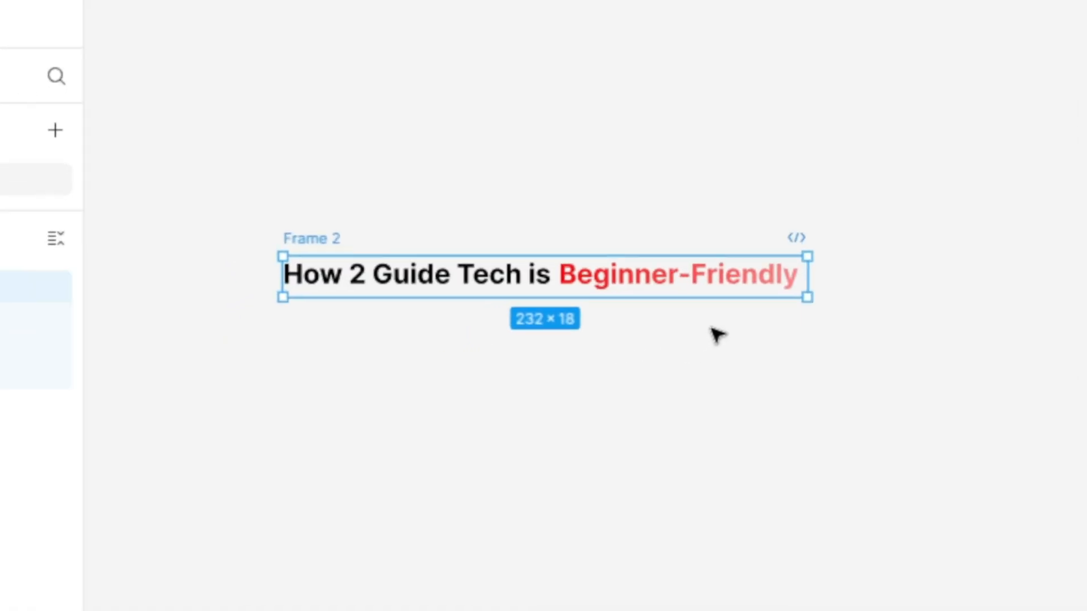
Step: Rename the outer frame "Frame 0" and deselect it
double_click(90, 191)
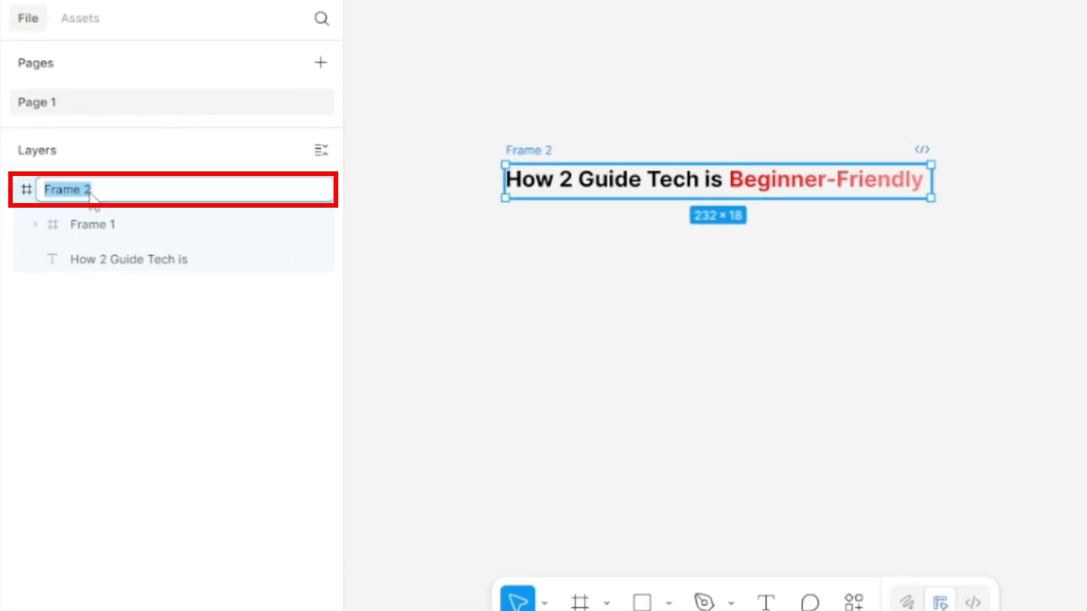
key("Right")
key("BackSpace")
type("0")
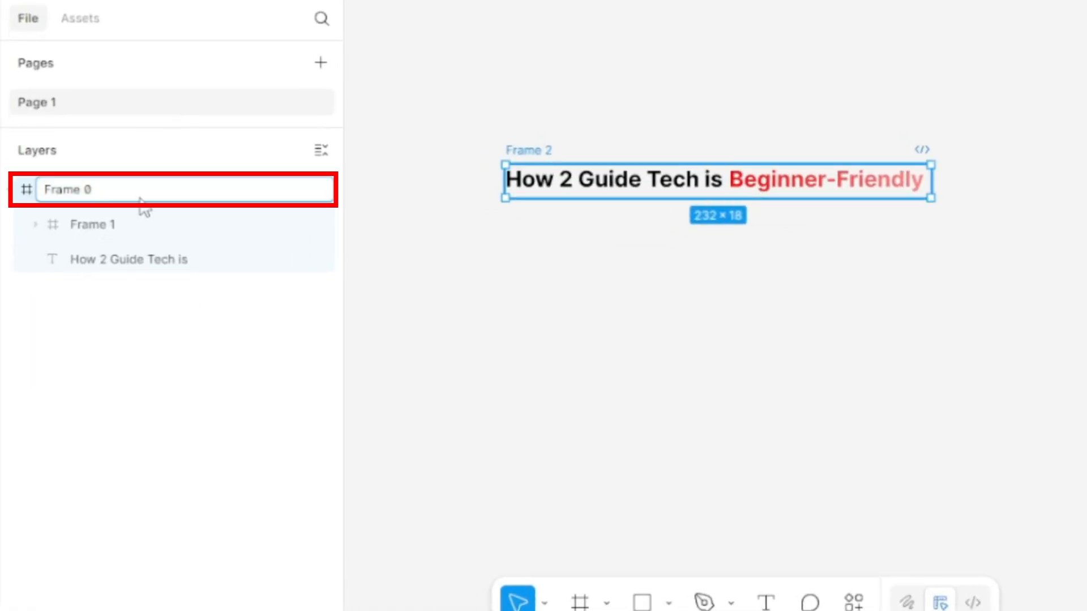
key("Return")
left_click(515, 237)
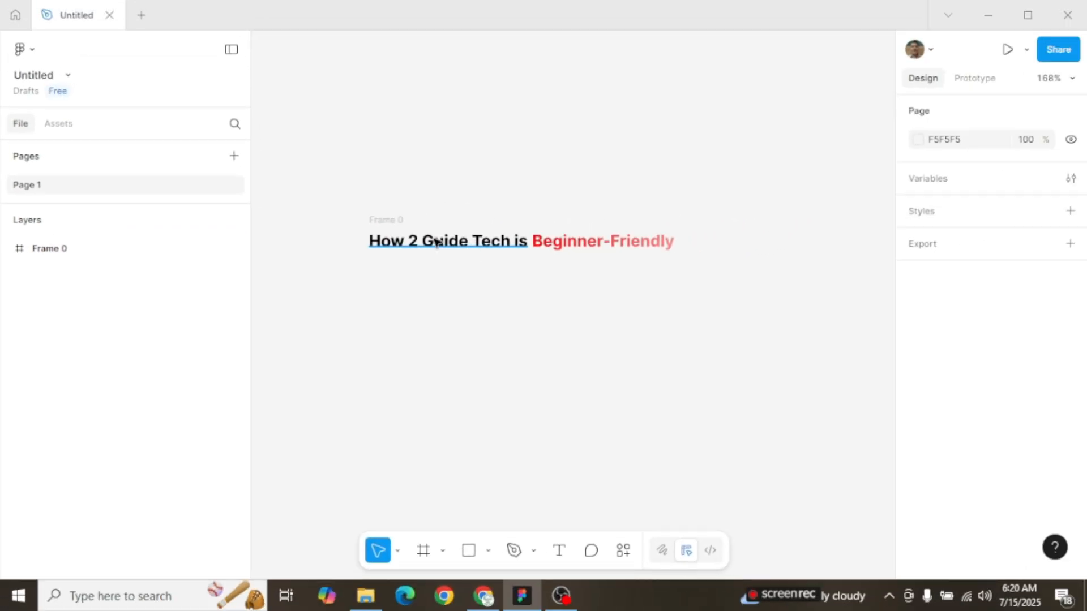
Step: Duplicate Frame 0 twice to get three copies of the headline
left_click(51, 249)
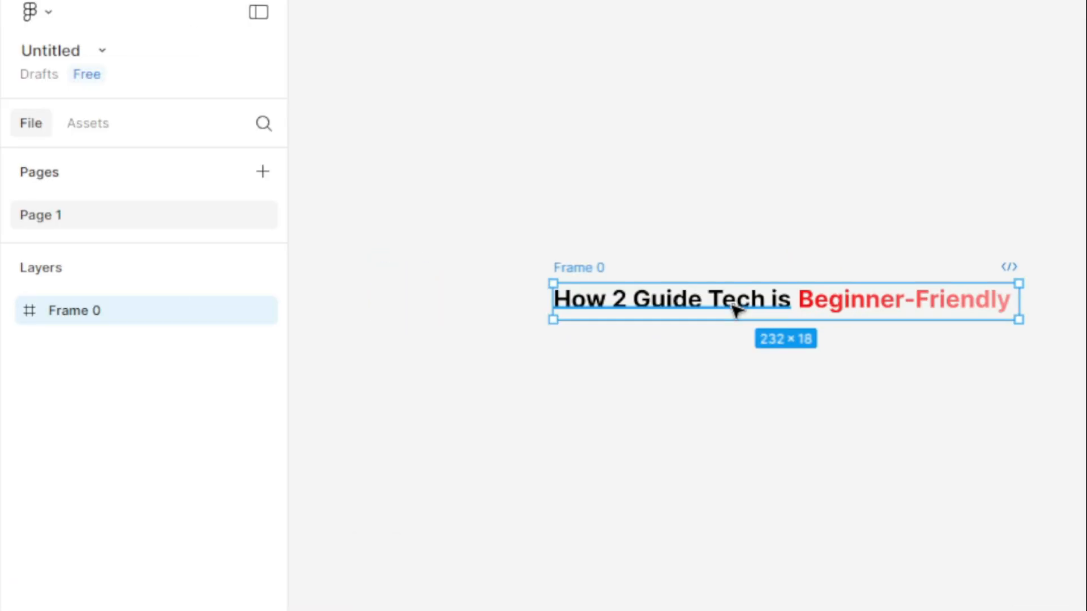
key("ctrl+d")
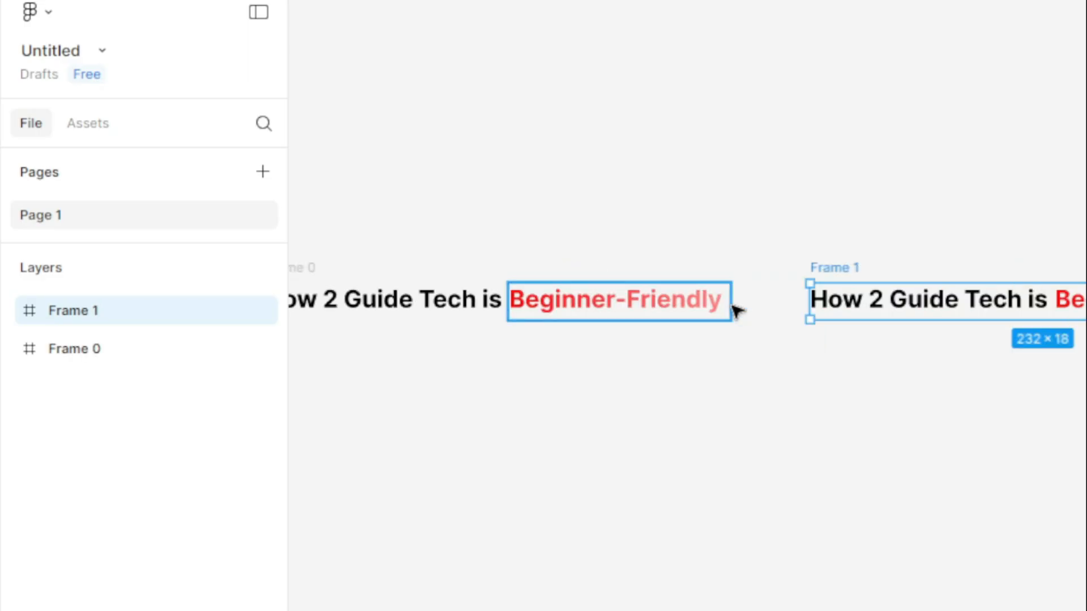
key("ctrl+d")
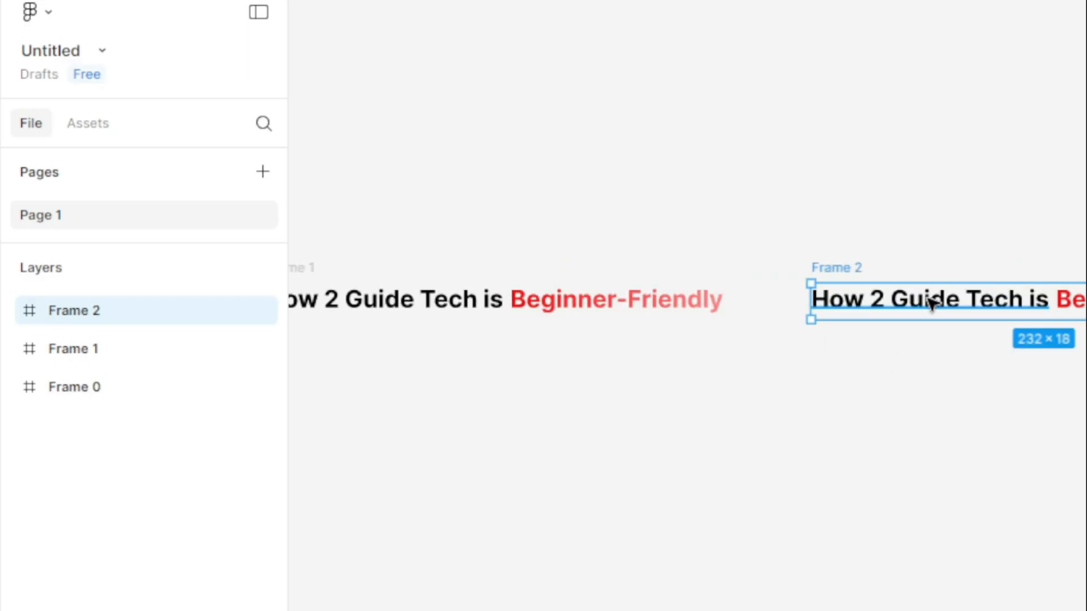
Step: Stack the two duplicates left-aligned beneath Frame 0, with Frame 2 in the middle and Frame 1 at the end
left_click(1082, 495)
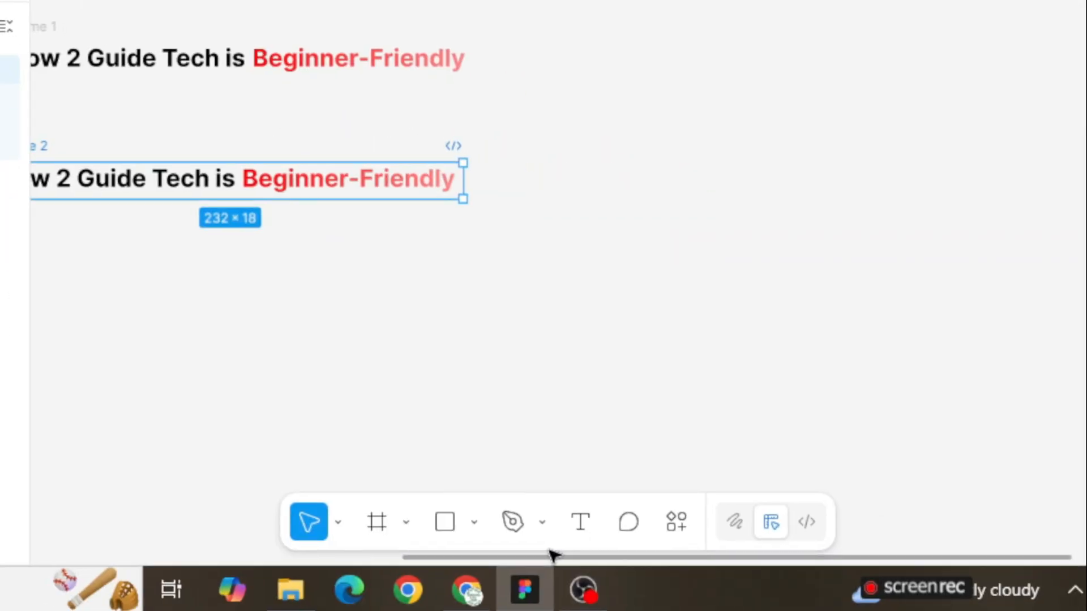
left_click_drag(551, 556, 141, 555)
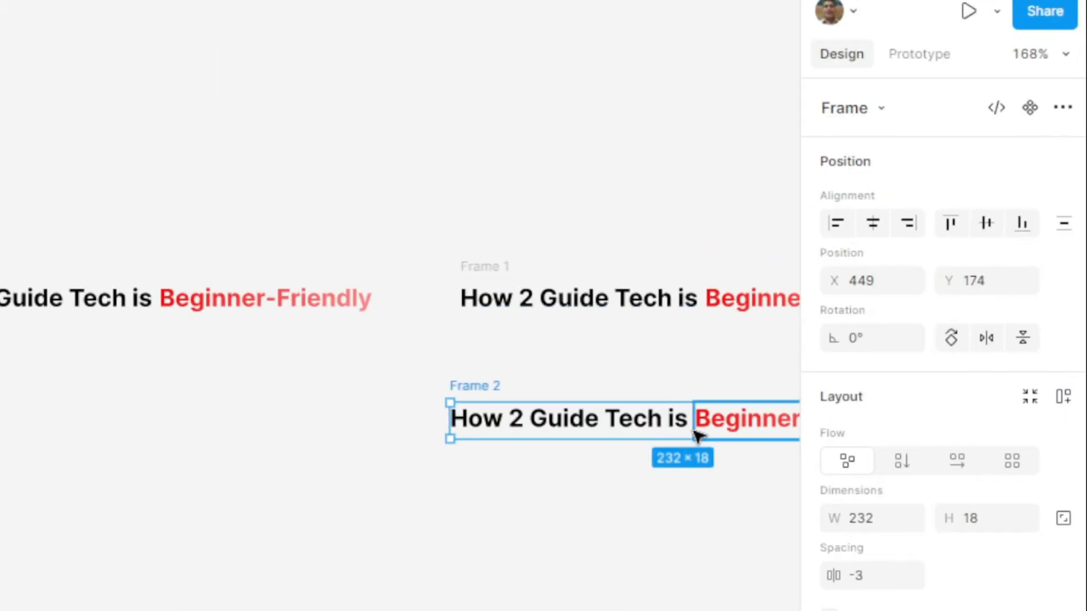
left_click_drag(696, 435, 162, 371)
left_click(485, 258)
left_click_drag(710, 293, 434, 466)
left_click_drag(736, 422, 364, 428)
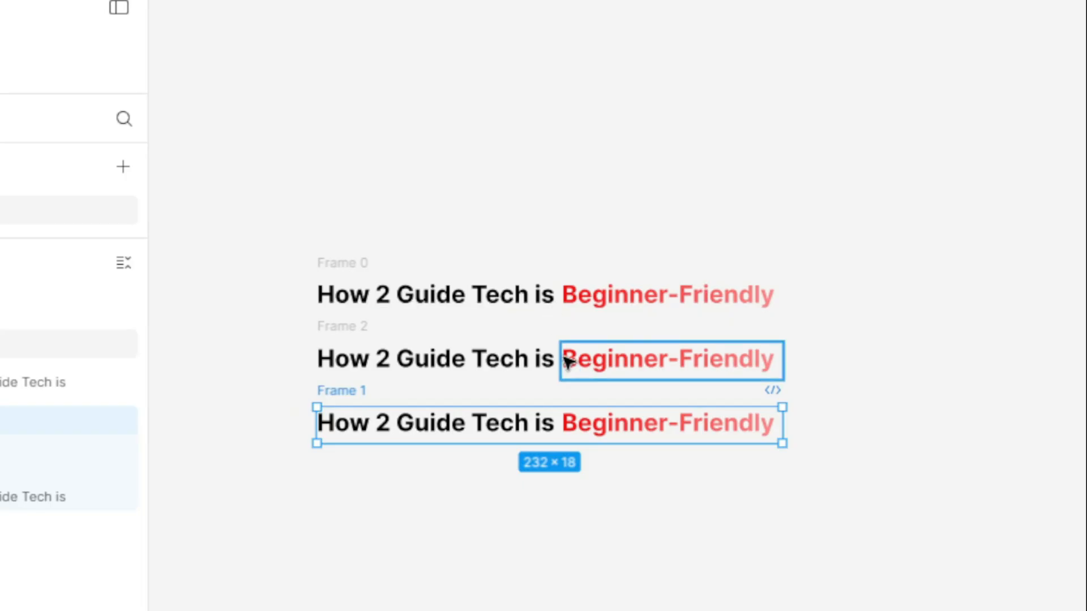
Step: Shift the red text upward inside the duplicates so Frame 2 shows "Up to Date" and Frame 1 shows "Easy"
double_click(722, 363)
key("Up")
key("Up")
key("Up")
key("Up")
key("Up")
key("Up")
key("Up")
key("Up")
key("Up")
key("Up")
key("Up")
key("Up")
key("Up")
key("Up")
key("Up")
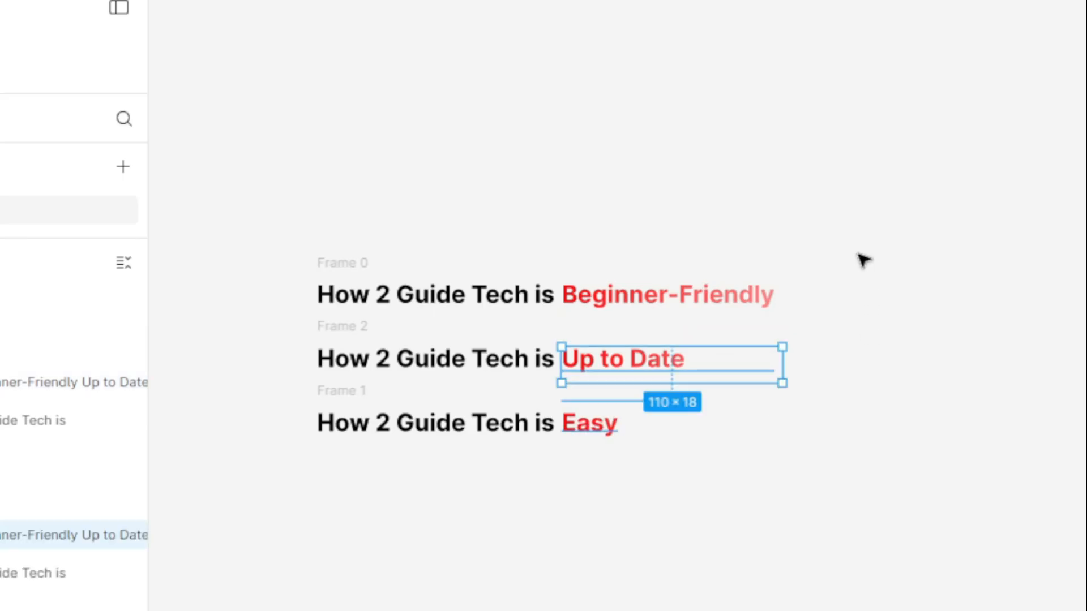
Step: Select all three headline frames and turn them into a component set
left_click_drag(852, 250, 272, 511)
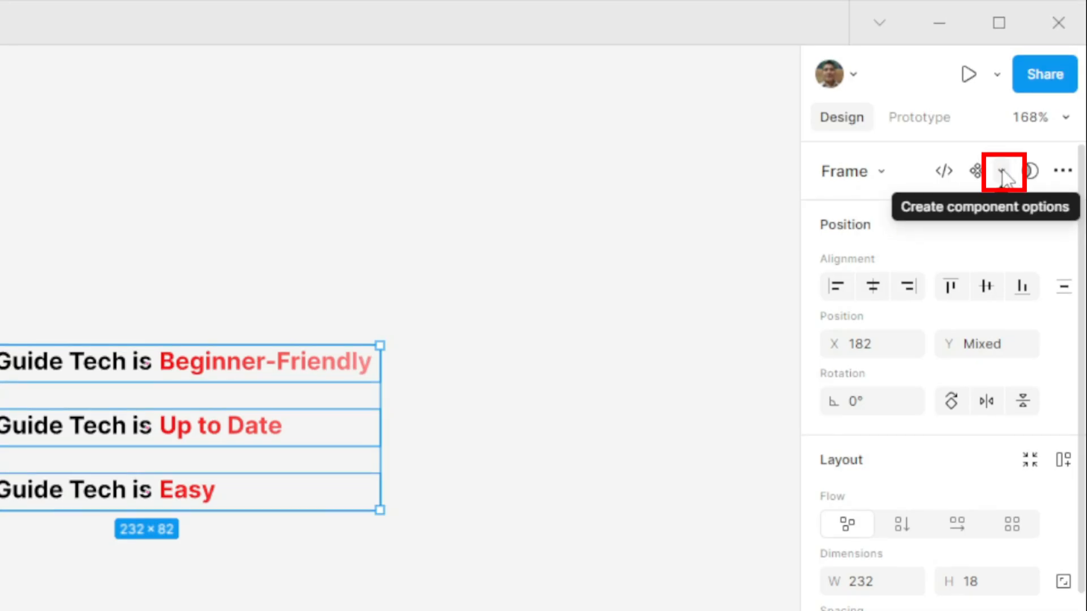
left_click(1002, 171)
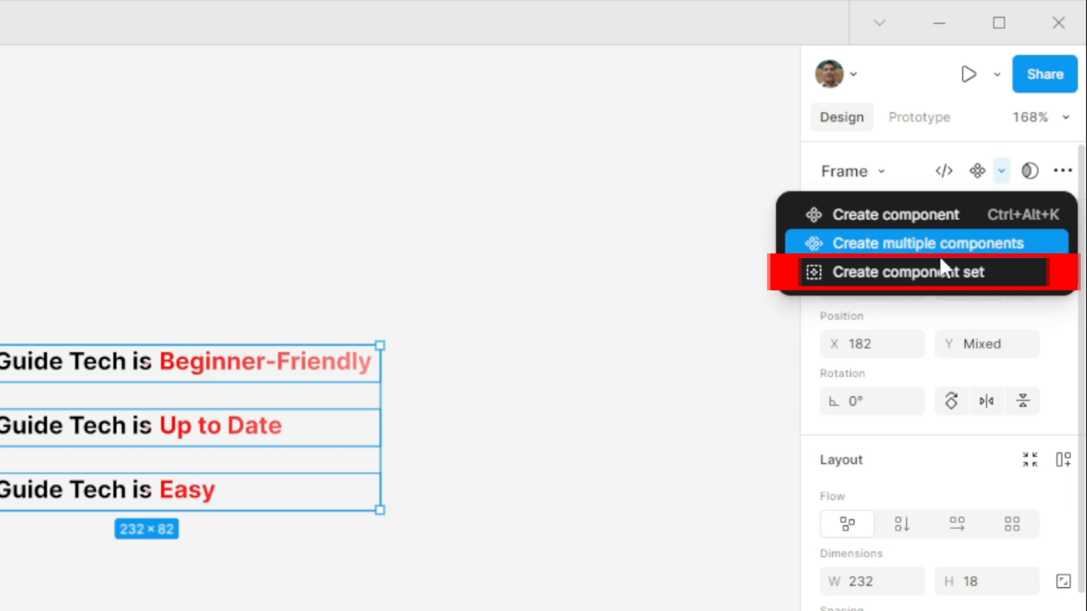
left_click(906, 274)
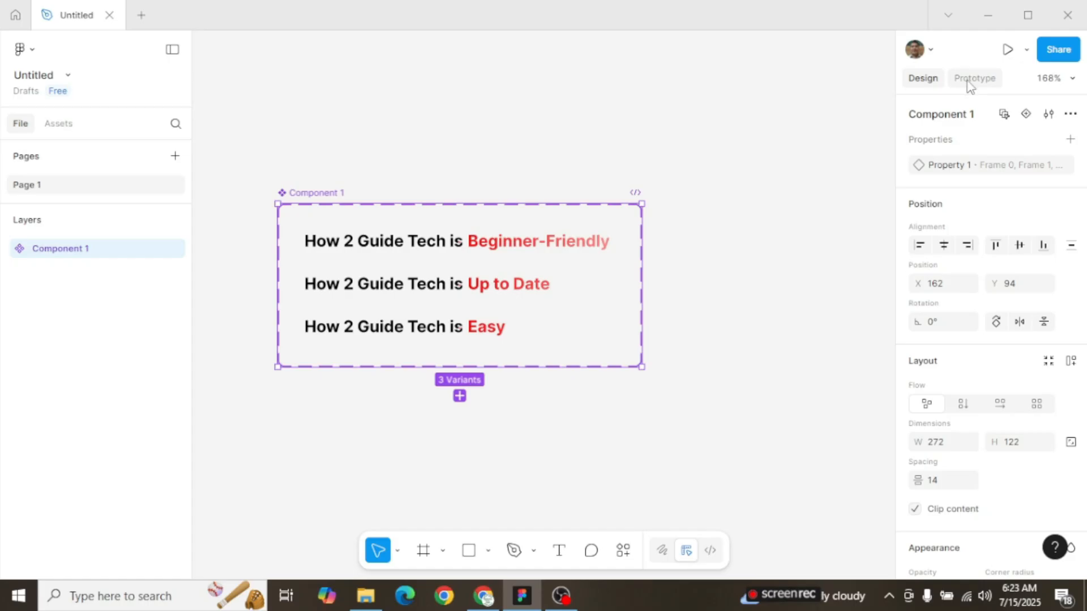
Step: Add a prototype connection from the "Beginner-Friendly" variant to the "Up to Date" variant
left_click(970, 82)
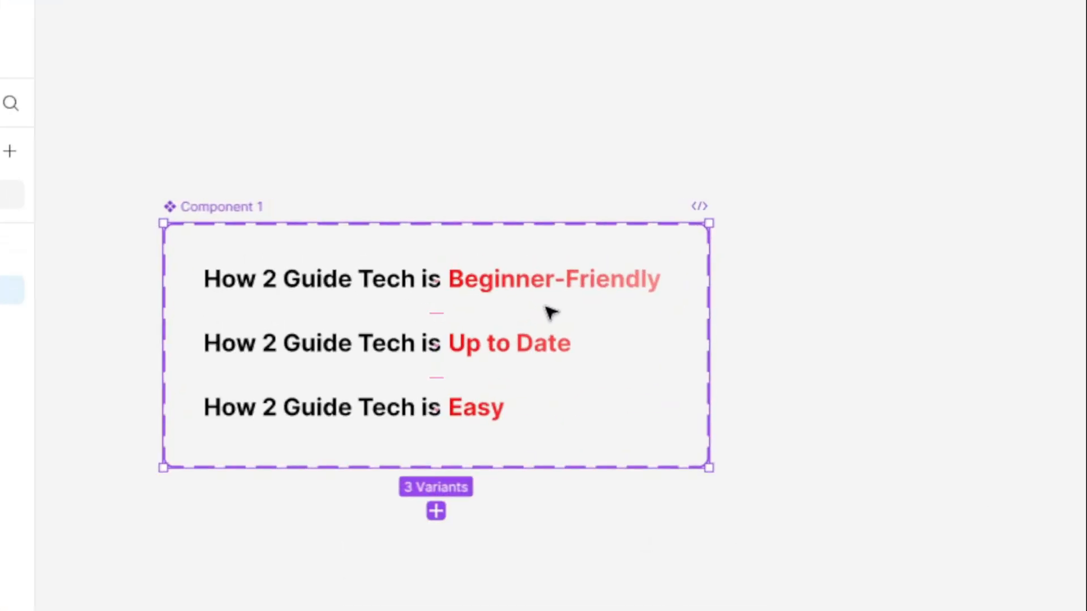
left_click(640, 283)
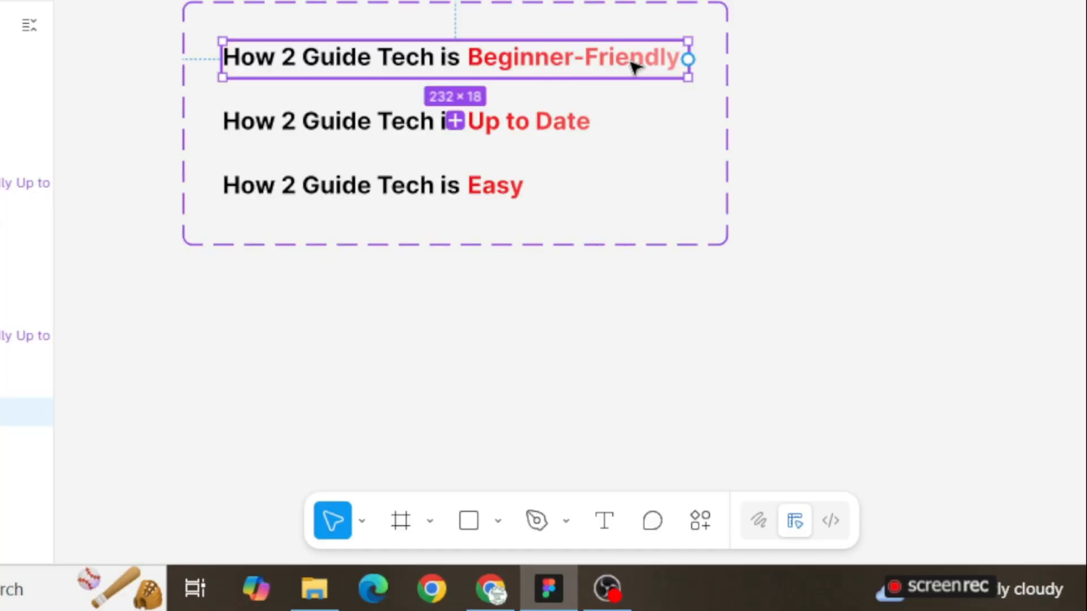
left_click_drag(687, 59, 456, 126)
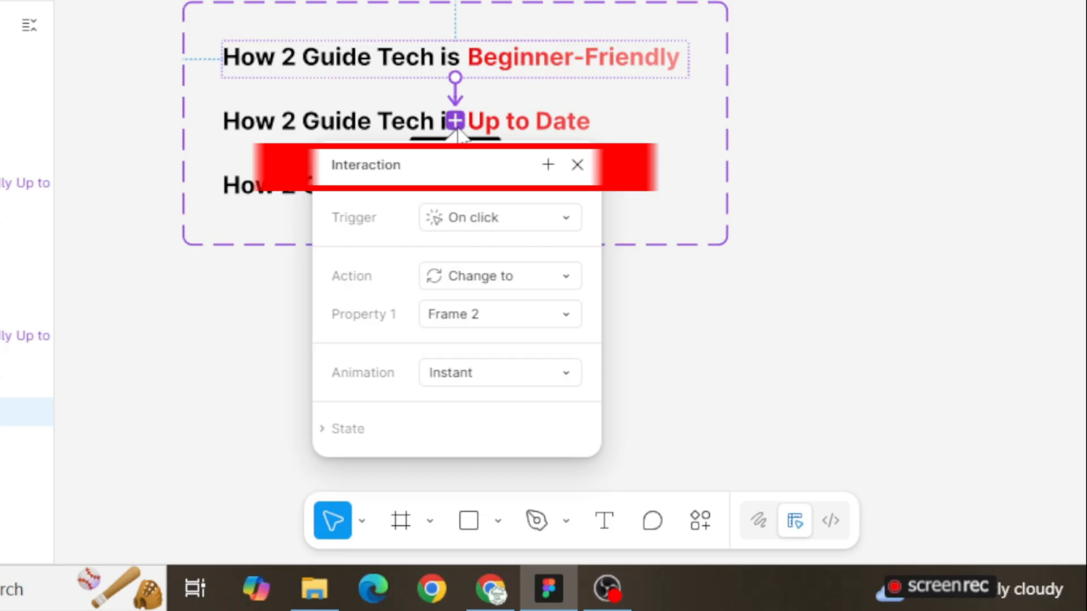
Step: Set the Beginner-Friendly to Up to Date interaction to trigger after an 800 ms delay, with the Change to action and Smart animate
left_click(477, 219)
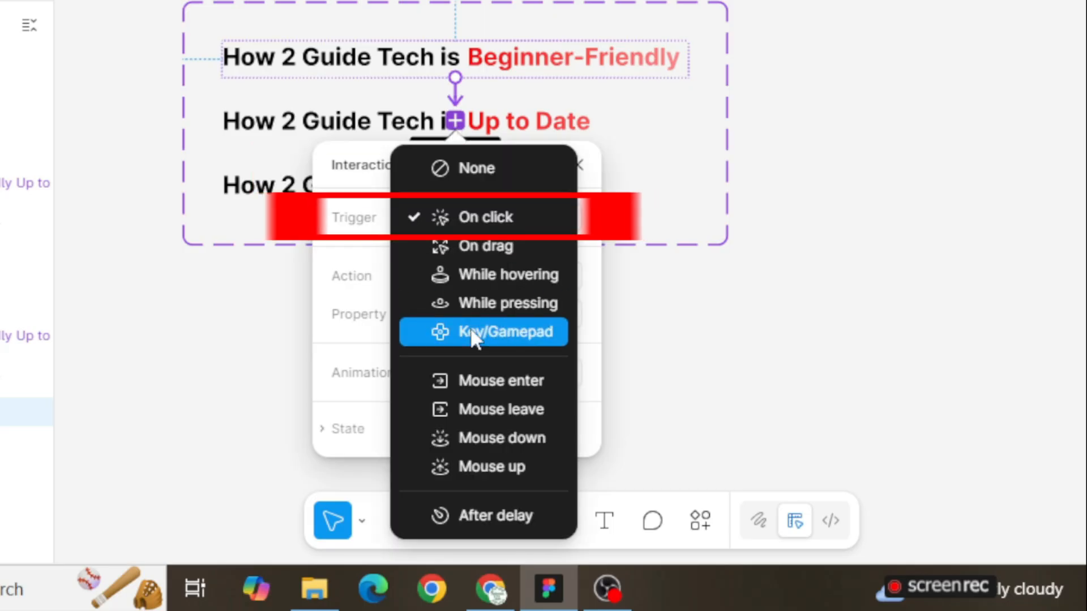
left_click(480, 511)
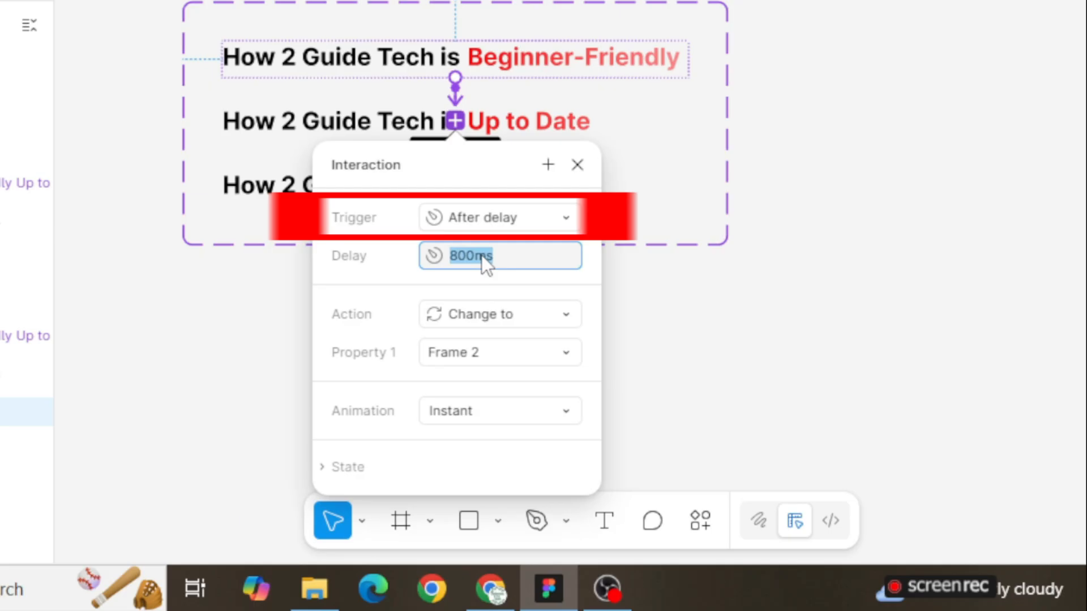
left_click(483, 319)
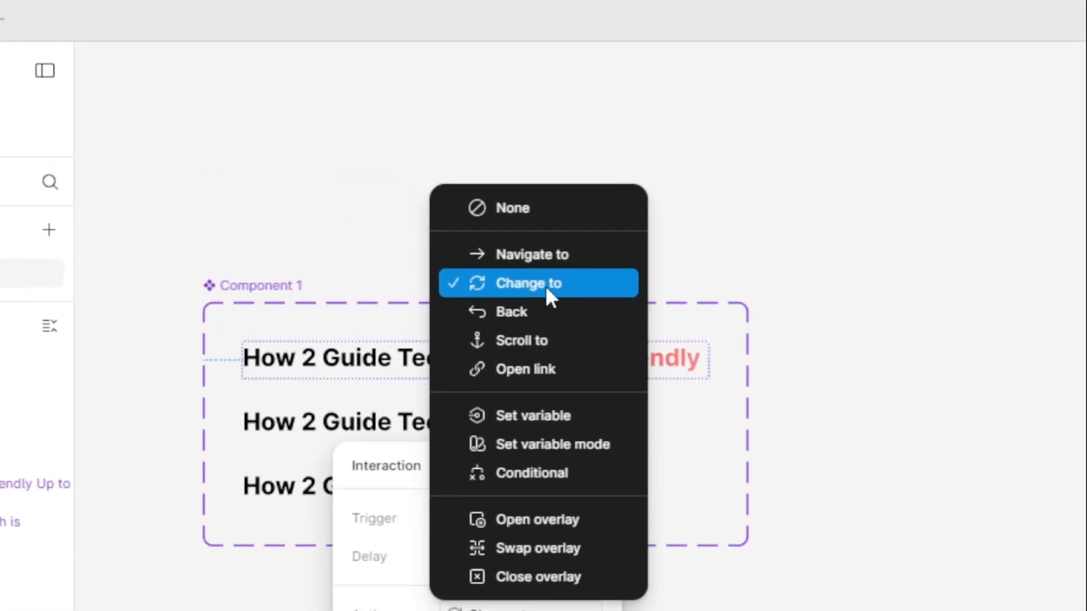
left_click(545, 287)
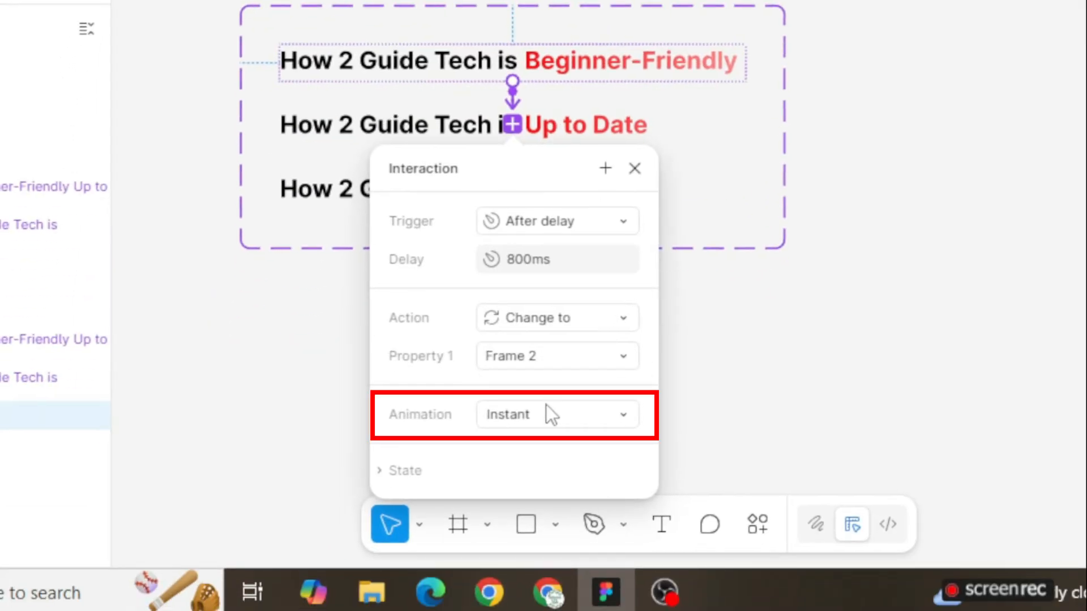
left_click(546, 405)
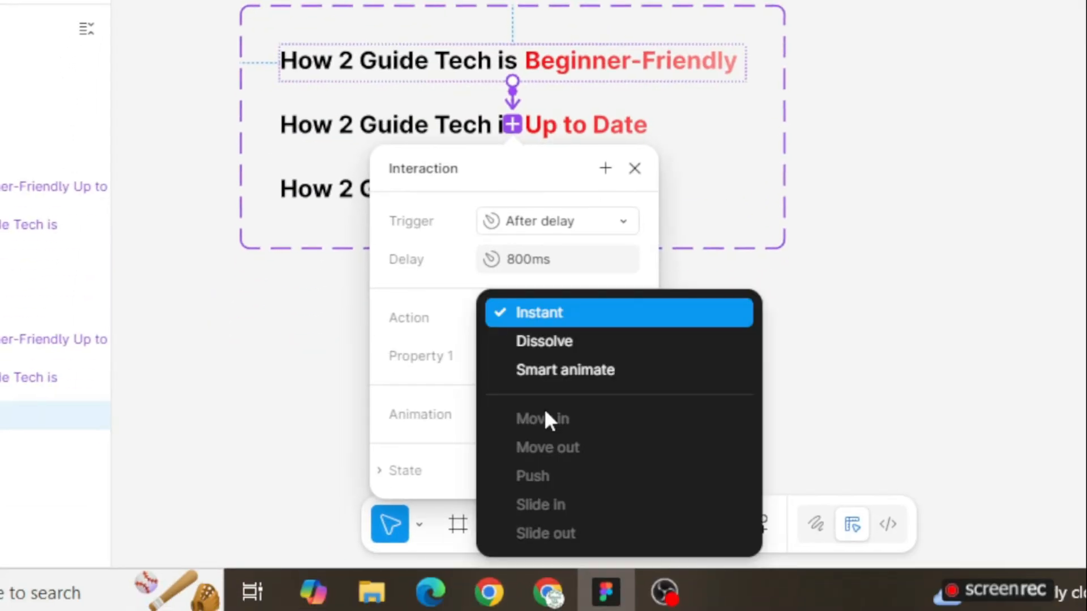
left_click(545, 372)
scroll(544, 391, "down", 3)
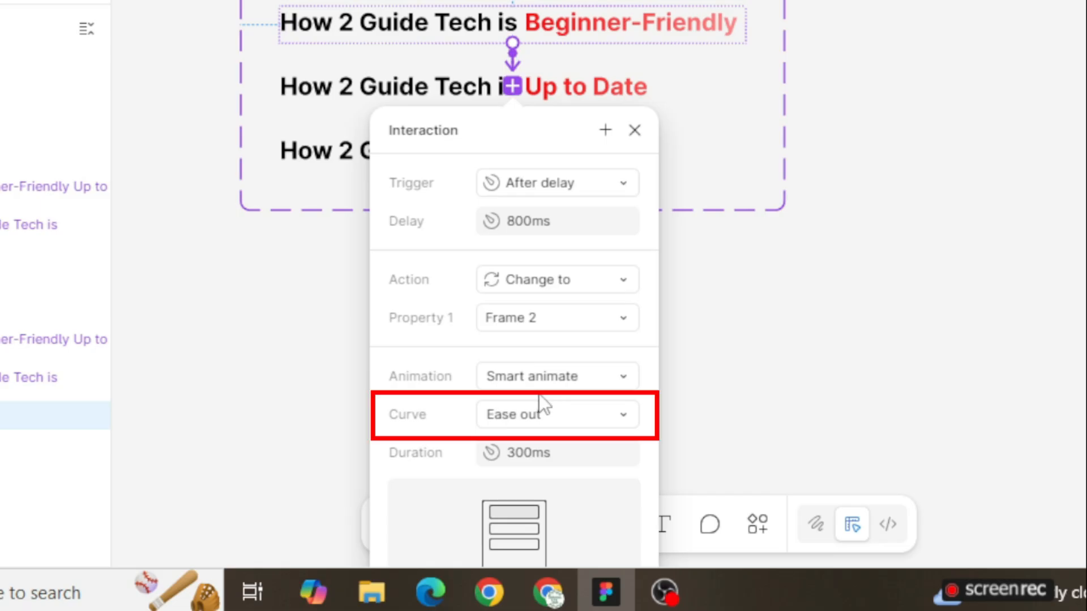
left_click(636, 131)
Step: Connect the "Up to Date" variant to the "Easy" variant with an After delay trigger
left_click(621, 94)
left_click_drag(512, 107, 529, 150)
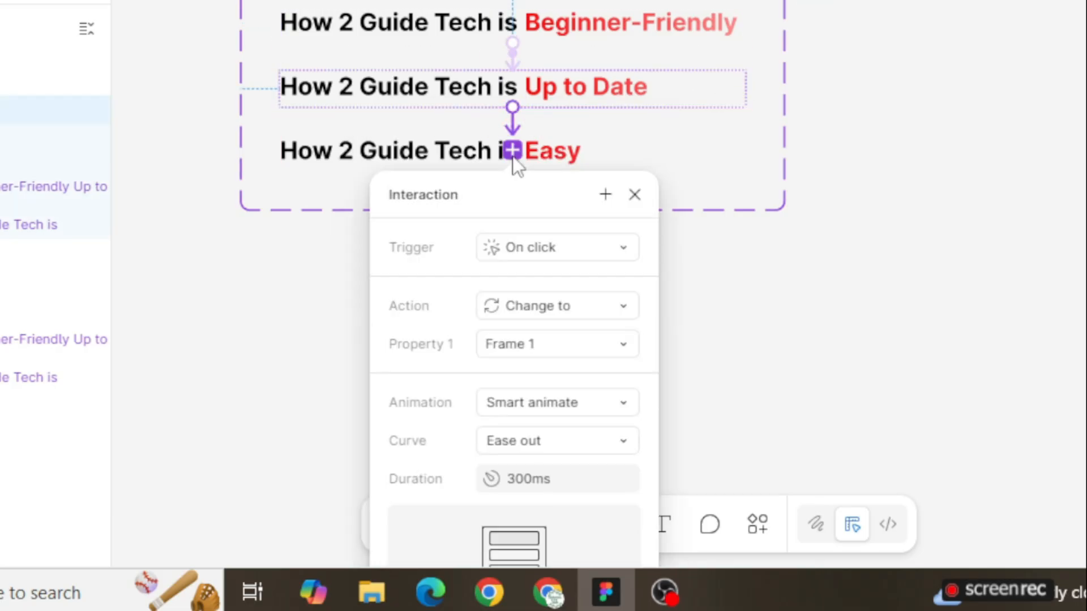
left_click(542, 253)
left_click(469, 543)
scroll(534, 485, "down", 1)
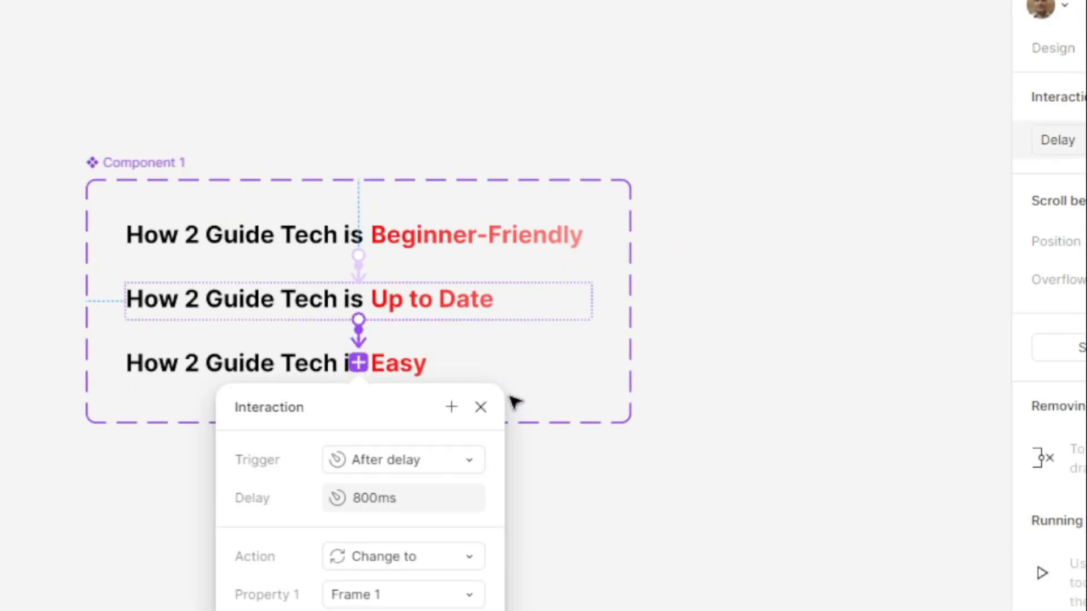
left_click(693, 166)
Step: Connect the "Easy" variant back to the "Beginner-Friendly" variant with an After delay trigger
left_click(419, 377)
left_click_drag(590, 365, 361, 237)
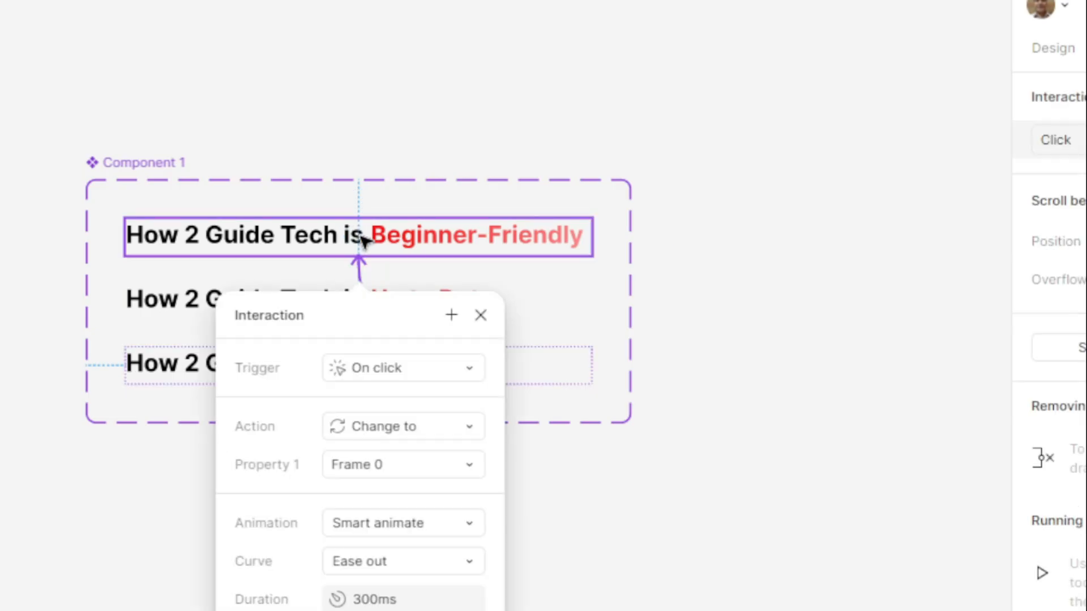
left_click(424, 367)
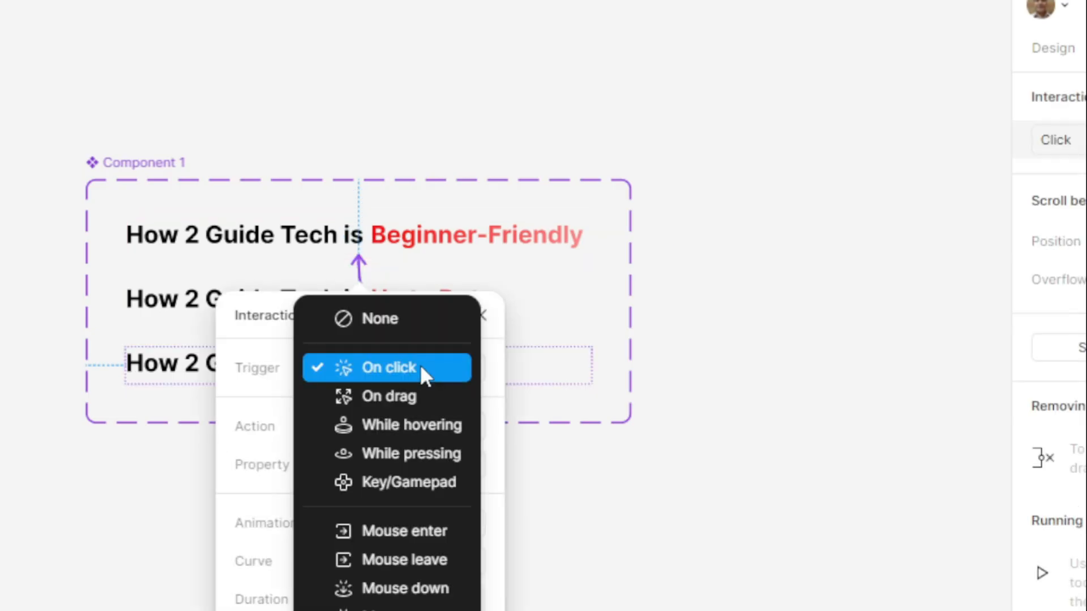
left_click(424, 610)
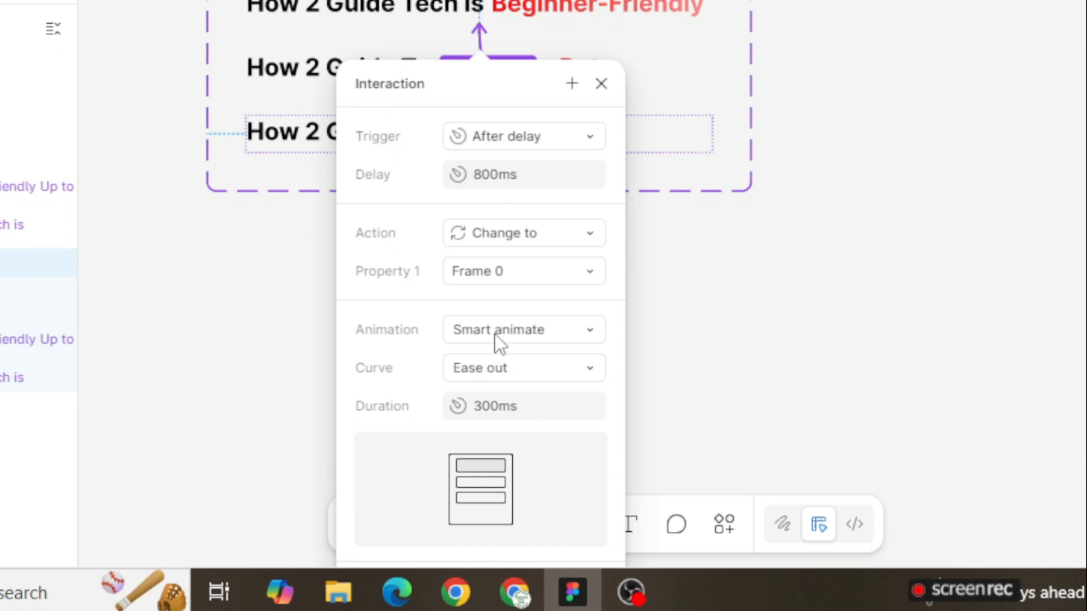
left_click(739, 242)
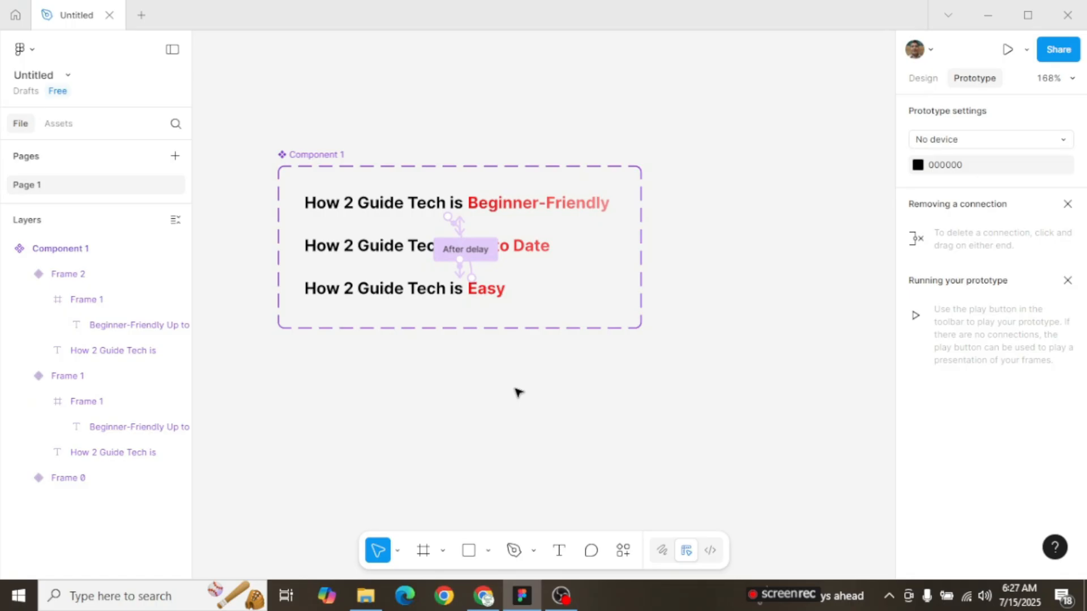
Step: Draw a new frame below the component set and place an instance of the headline component near its centre
key("f")
left_click_drag(300, 347, 658, 519)
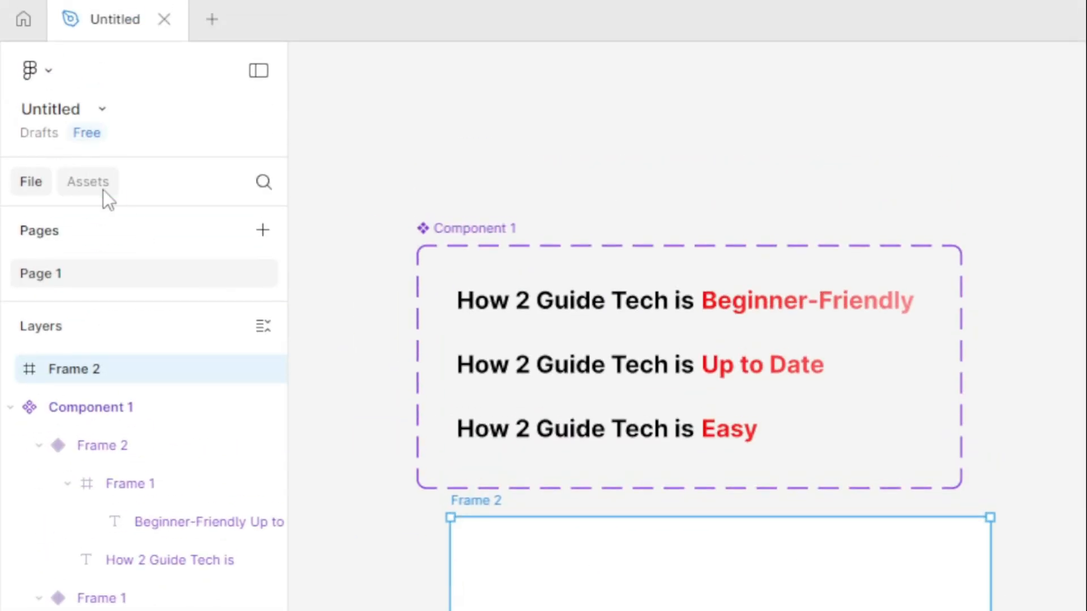
left_click(97, 187)
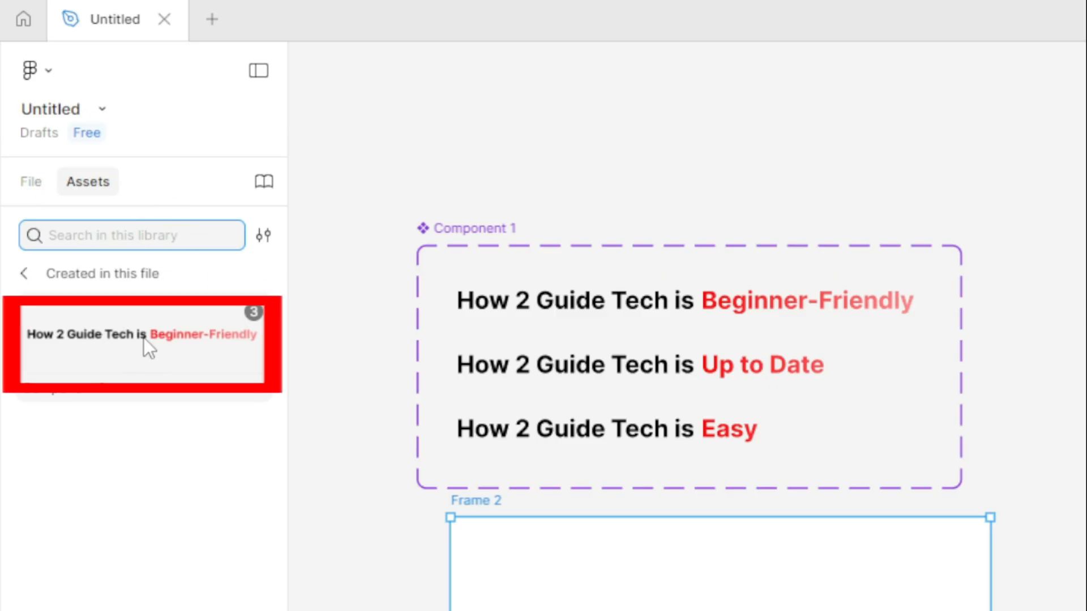
left_click_drag(144, 338, 704, 610)
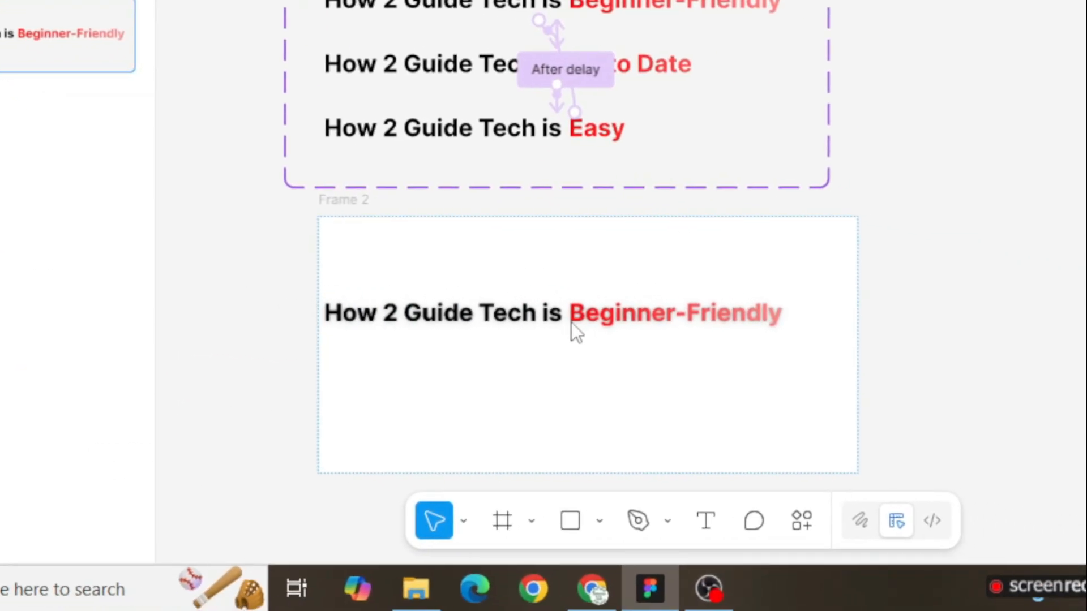
mouse_move(572, 322)
left_mouse_down()
mouse_move(595, 333)
mouse_move(586, 325)
left_mouse_up()
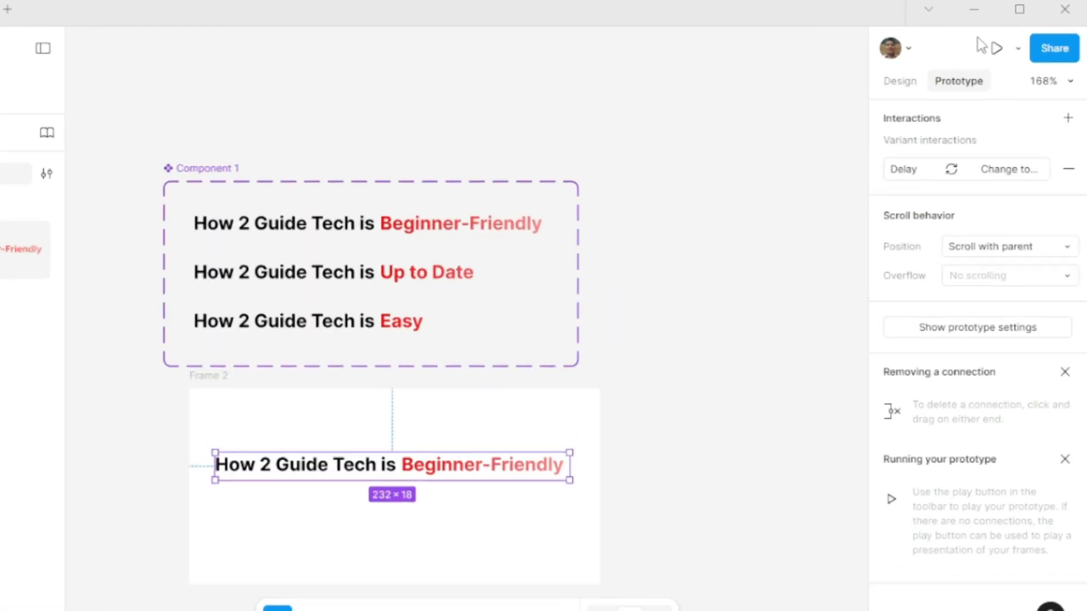
Step: Play the prototype to preview the rotating text animation
left_click(971, 47)
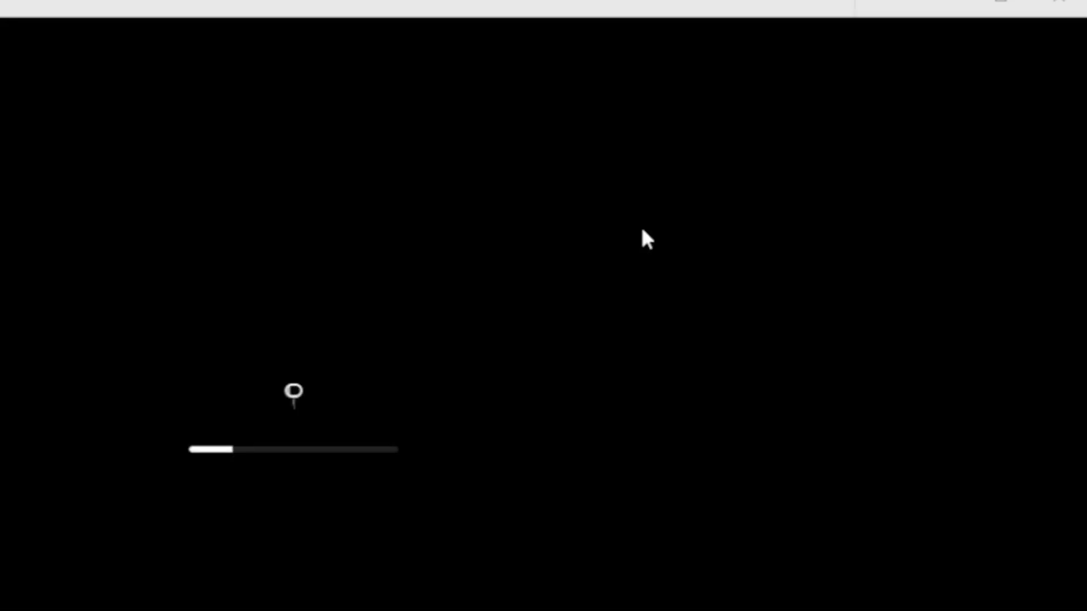